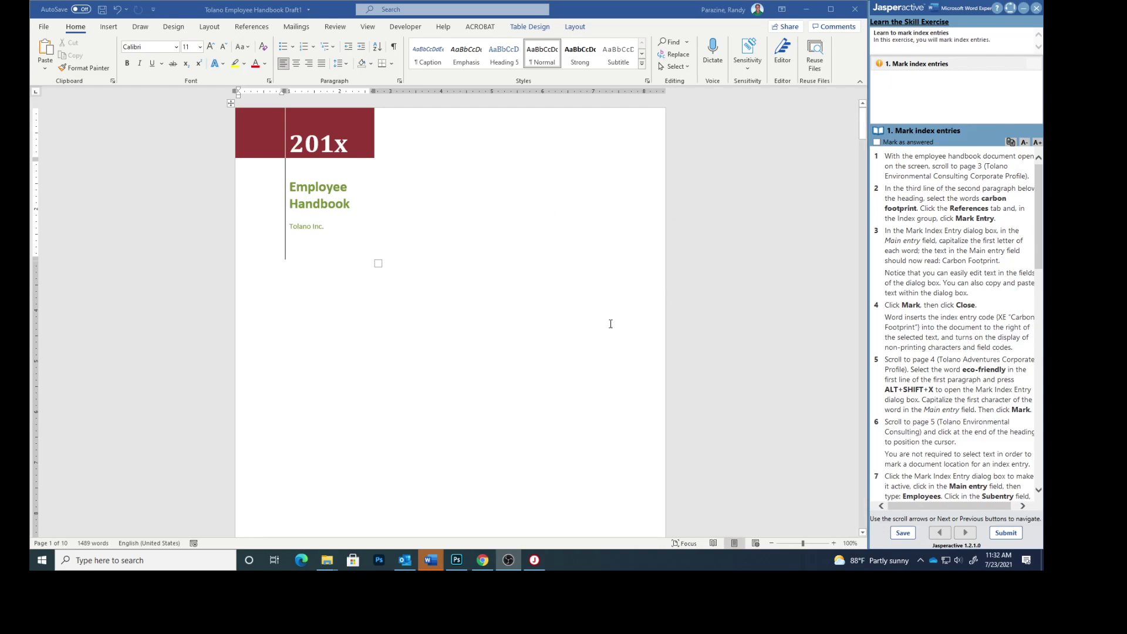
- Select "carbon footprint" in the second paragraph of the Tolano Environmental Consulting Corporate Profile and open it for marking as an index entry
scroll(535, 309, down, 15)
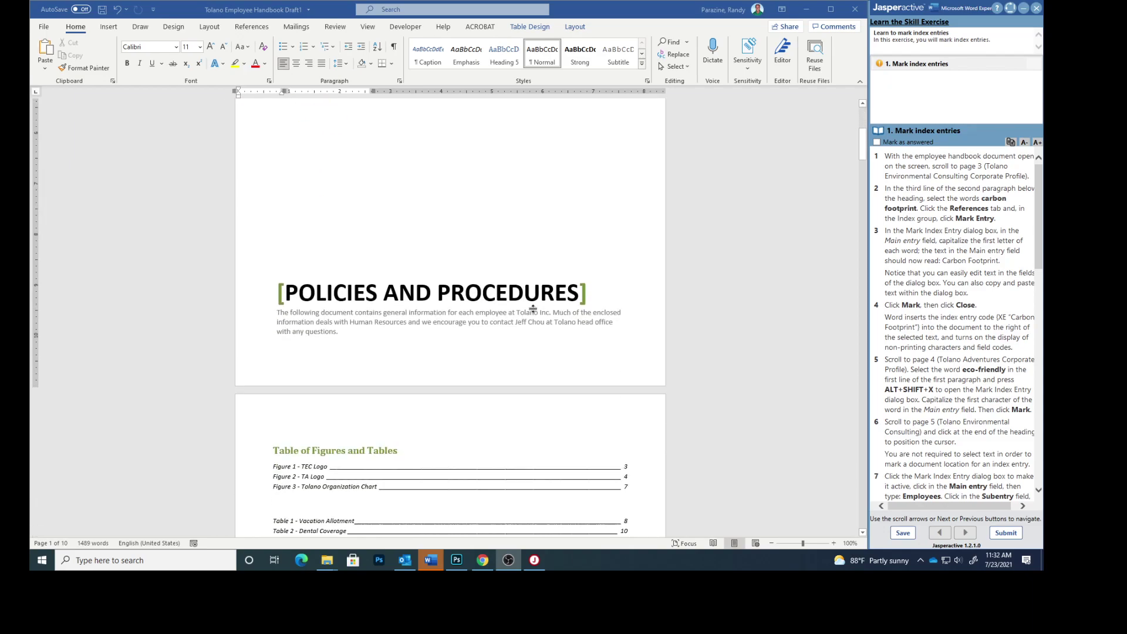
scroll(533, 309, down, 12)
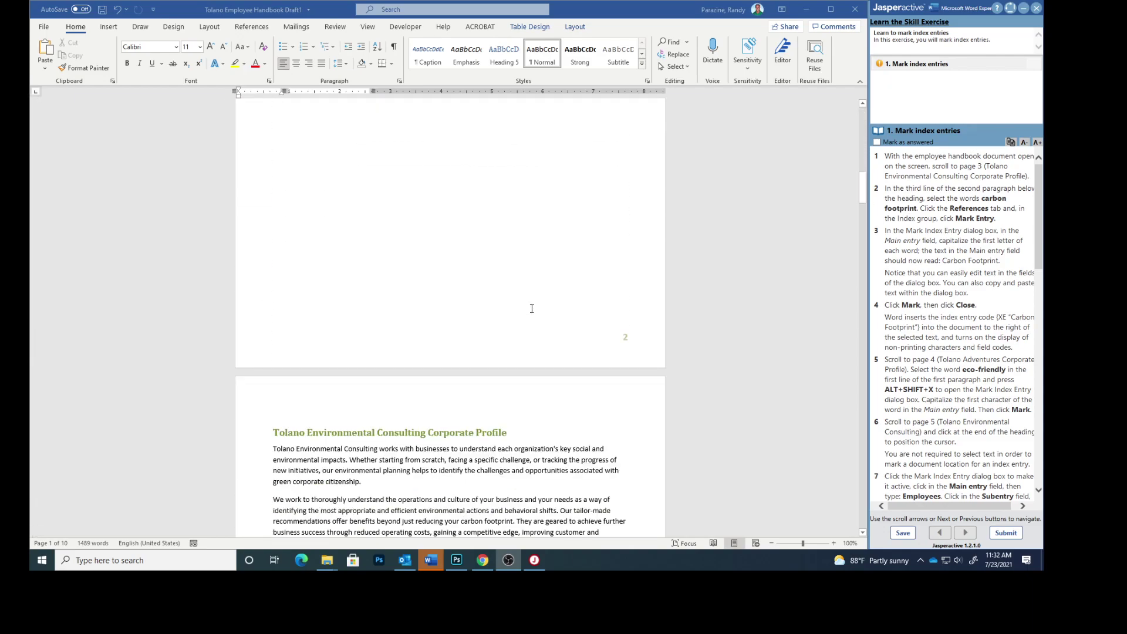
scroll(532, 308, down, 1)
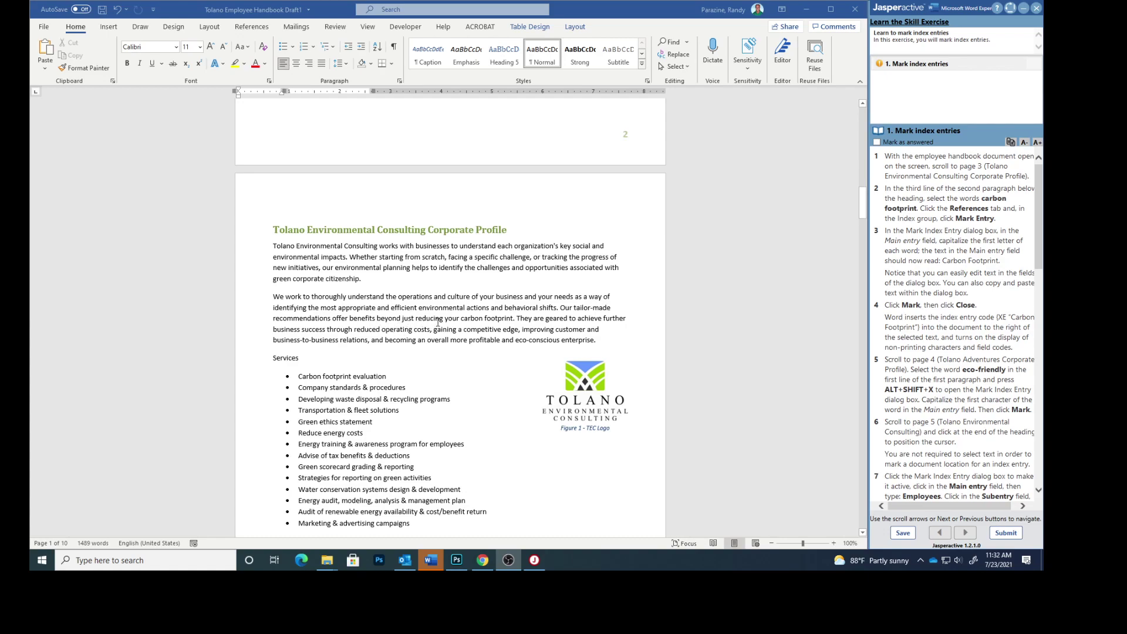
drag(462, 319, 513, 322)
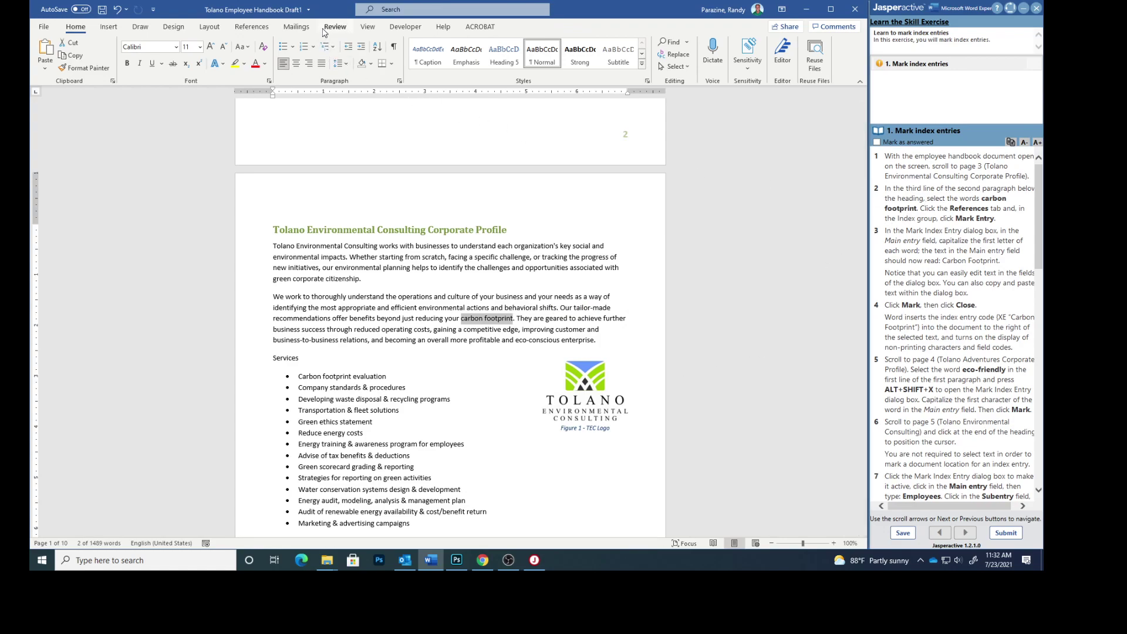
click(261, 28)
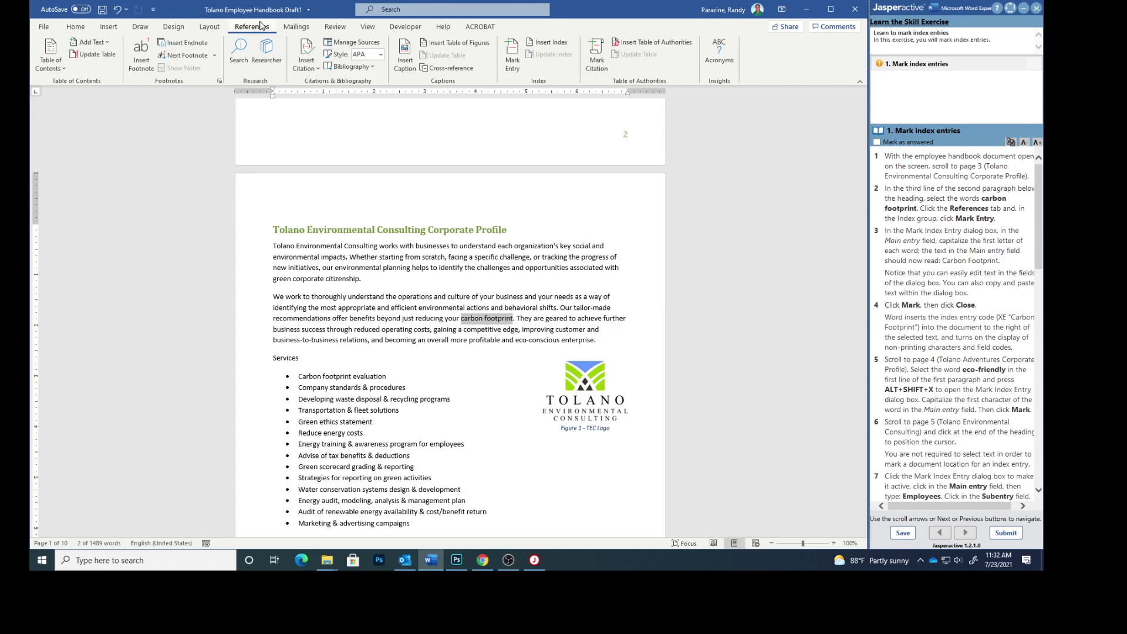
click(514, 52)
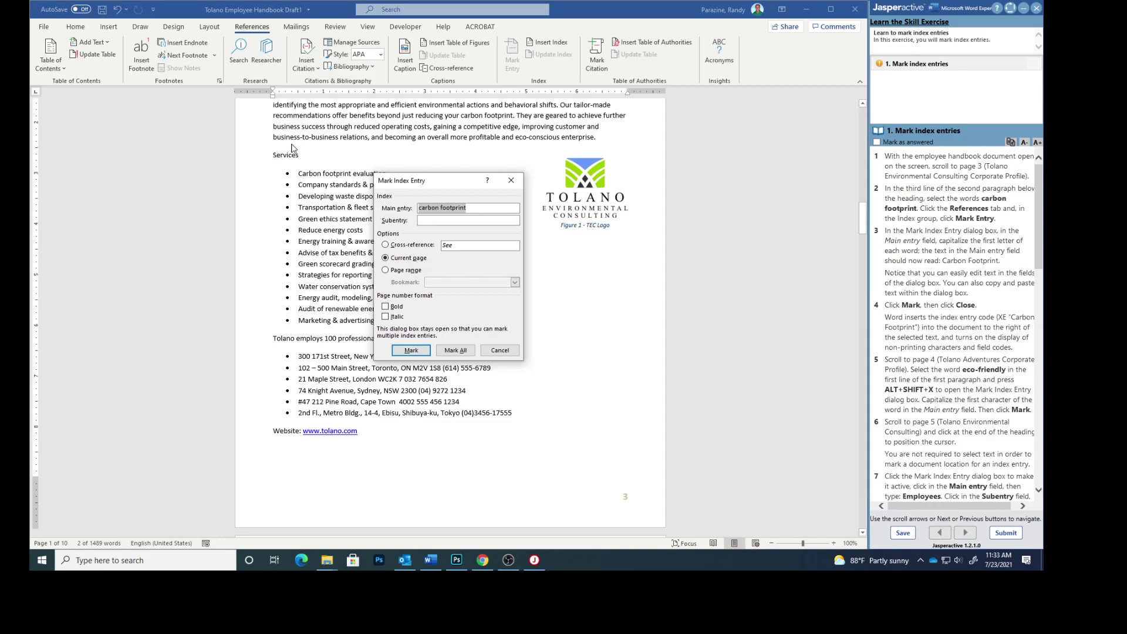
- Capitalize the main entry as Carbon Footprint, mark it for the current page, and close the Mark Index Entry dialog
click(421, 208)
key(BackSpace)
text(C)
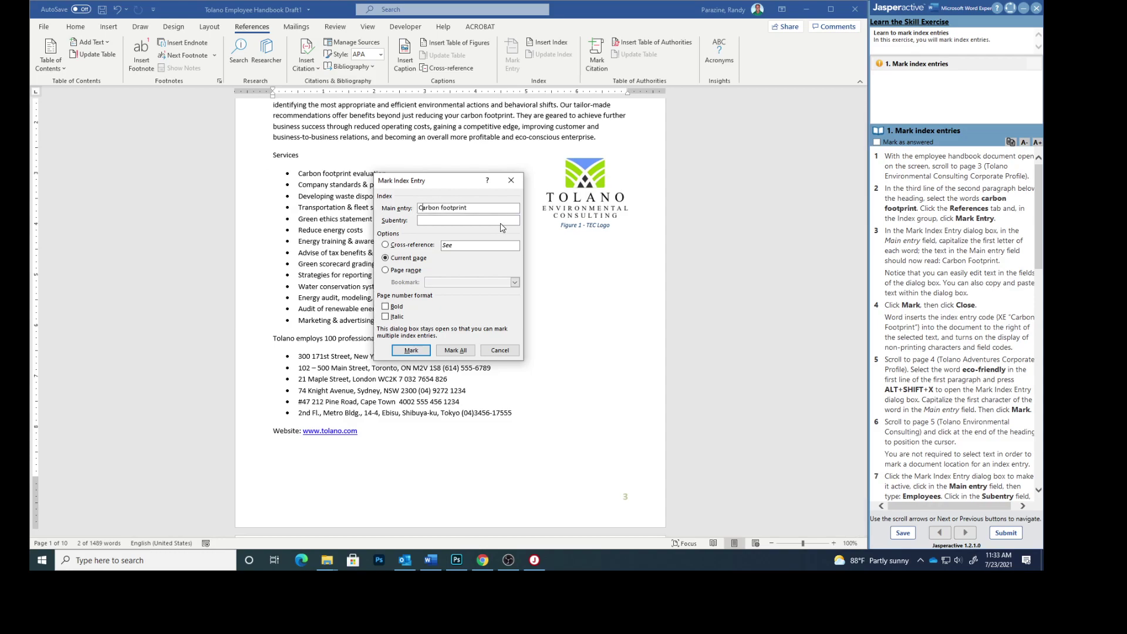
click(444, 208)
key(BackSpace)
text(F)
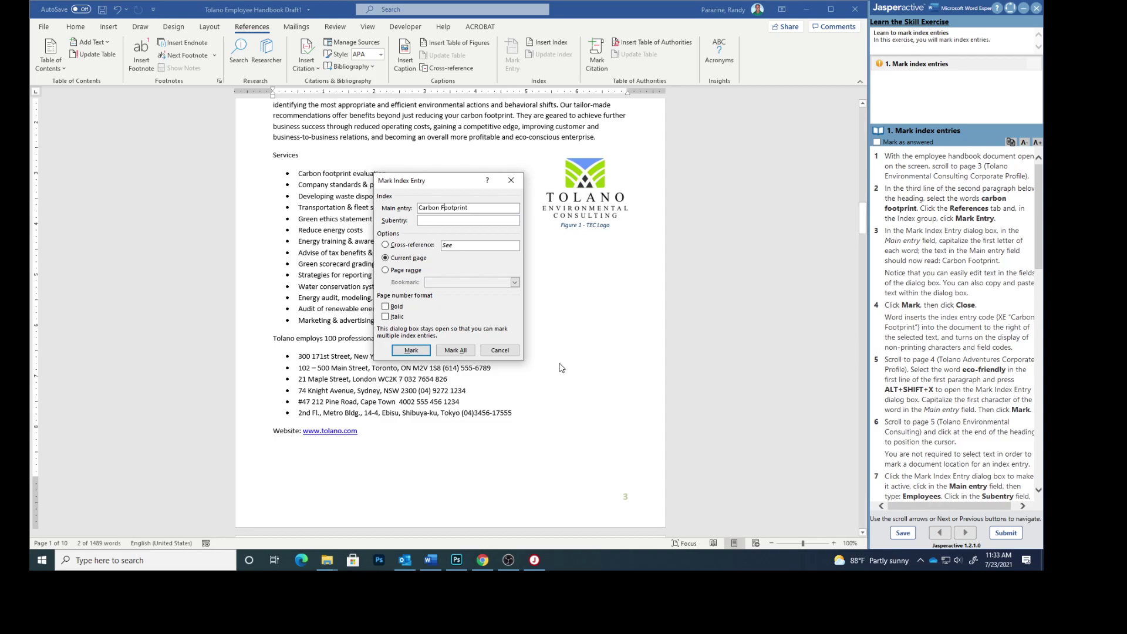
click(411, 350)
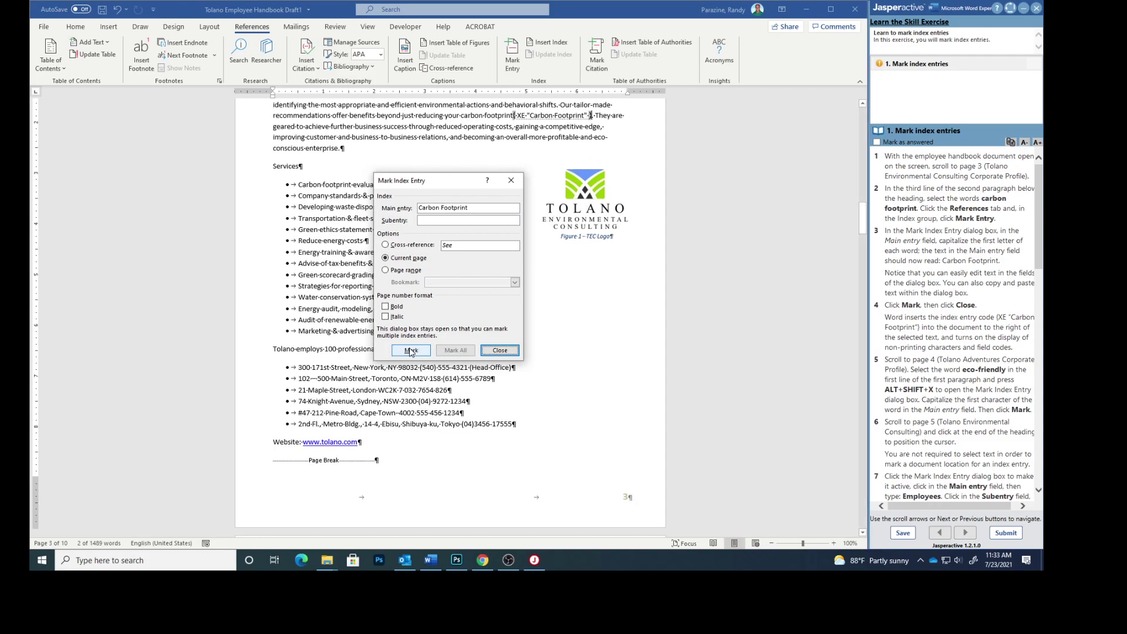
click(501, 351)
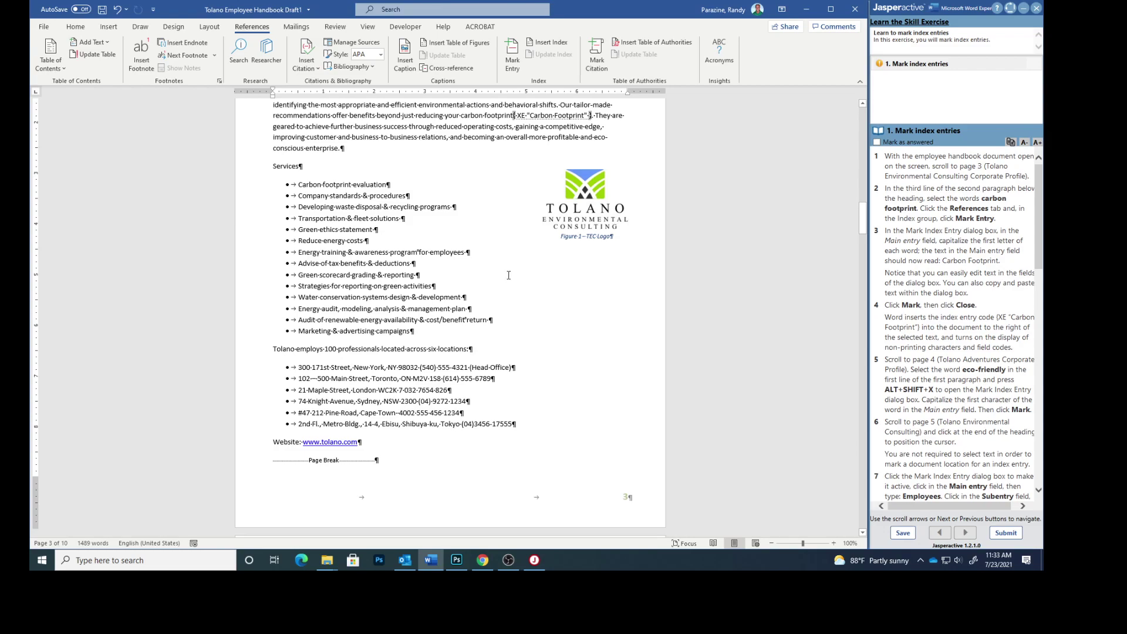
- Mark "eco-friendly" in the first paragraph of the Tolano Adventures Corporate Profile with the main index entry Eco-friendly
scroll(524, 259, up, 1)
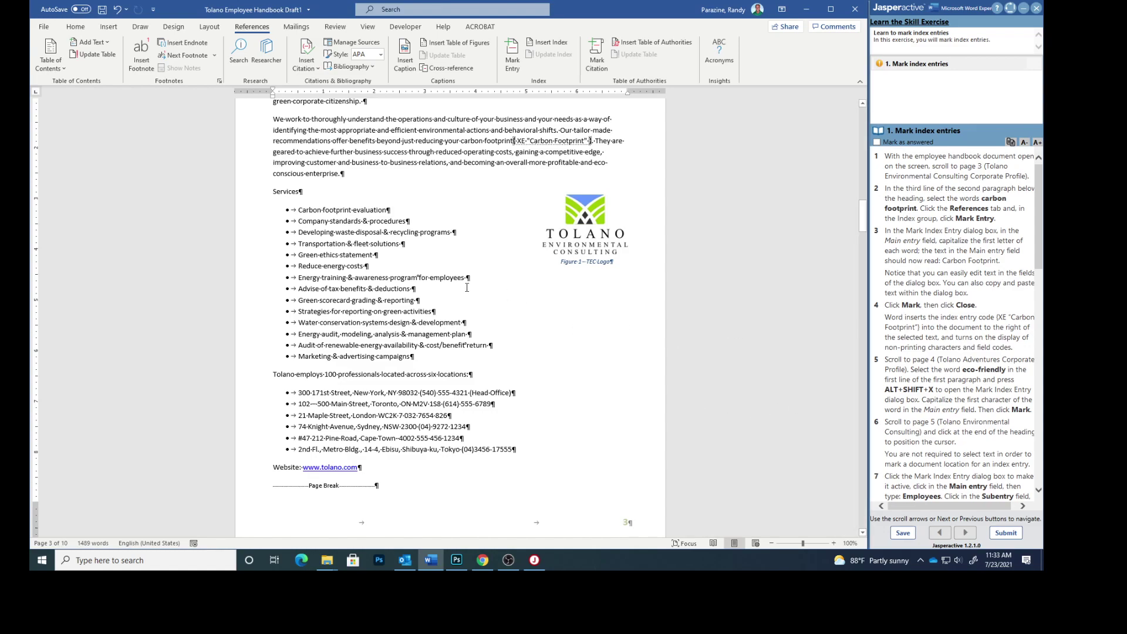
scroll(467, 288, down, 12)
scroll(464, 288, down, 6)
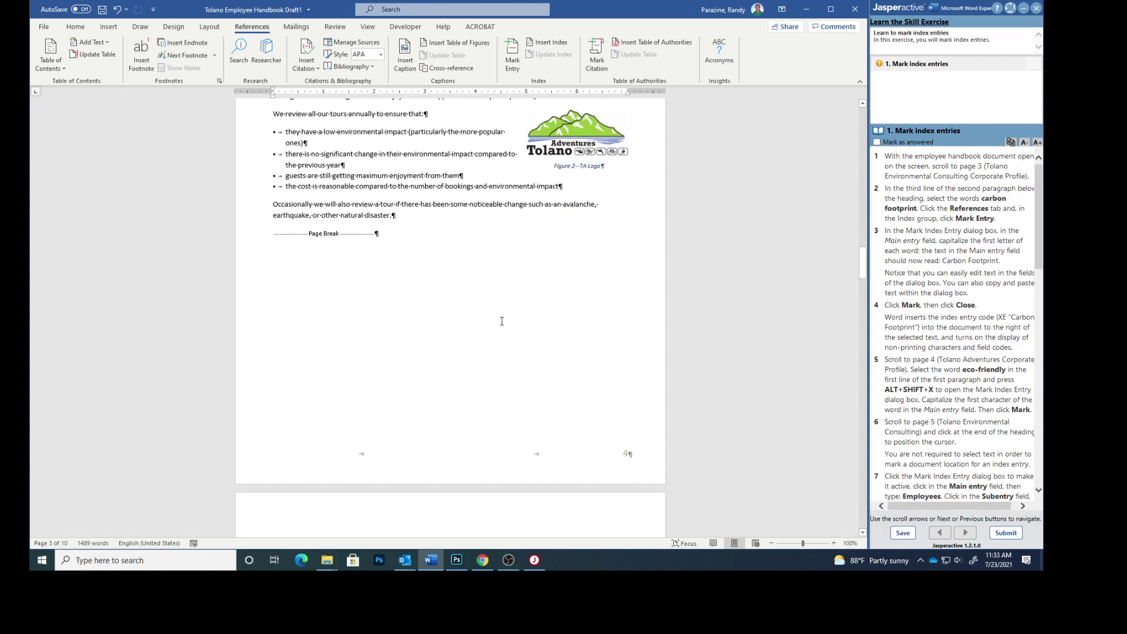
scroll(505, 320, up, 2)
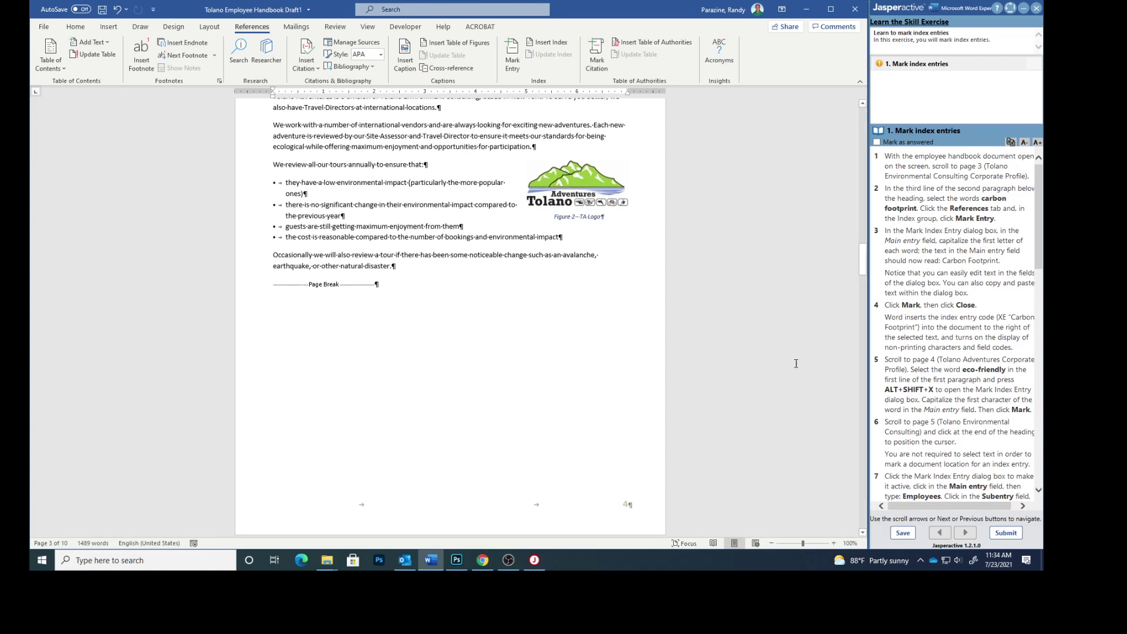
scroll(470, 350, up, 1)
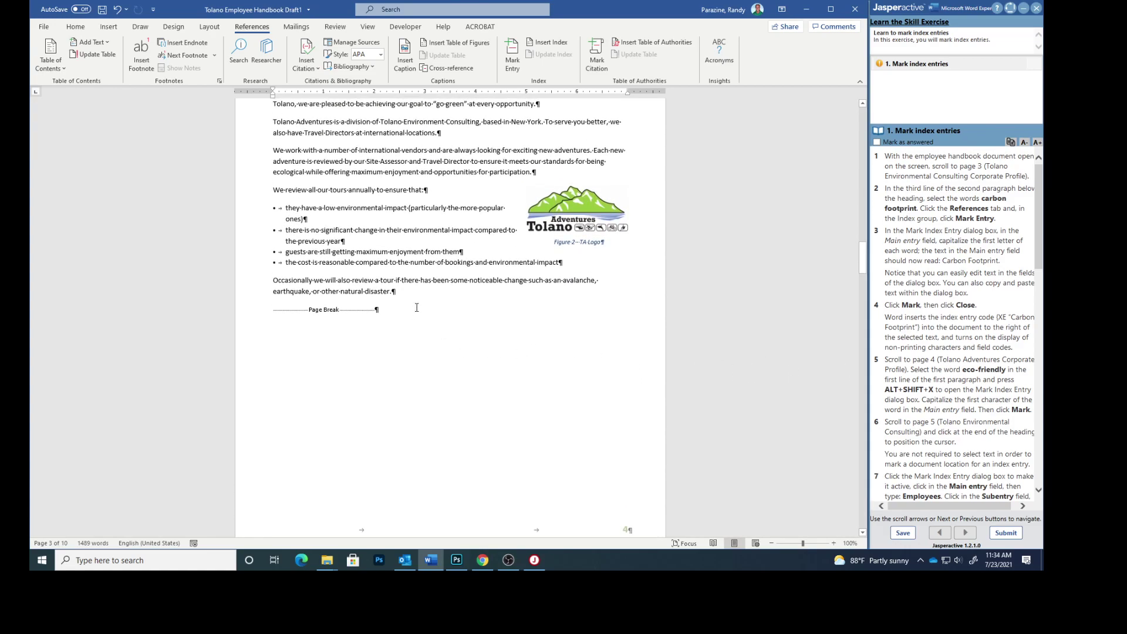
scroll(390, 262, up, 3)
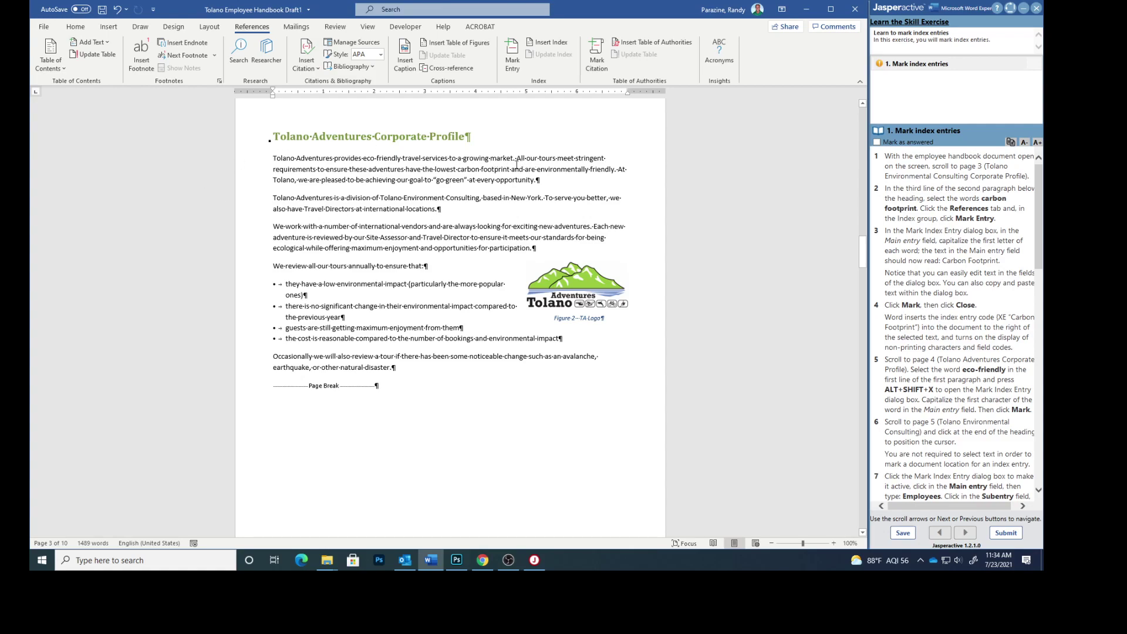
drag(363, 157, 389, 158)
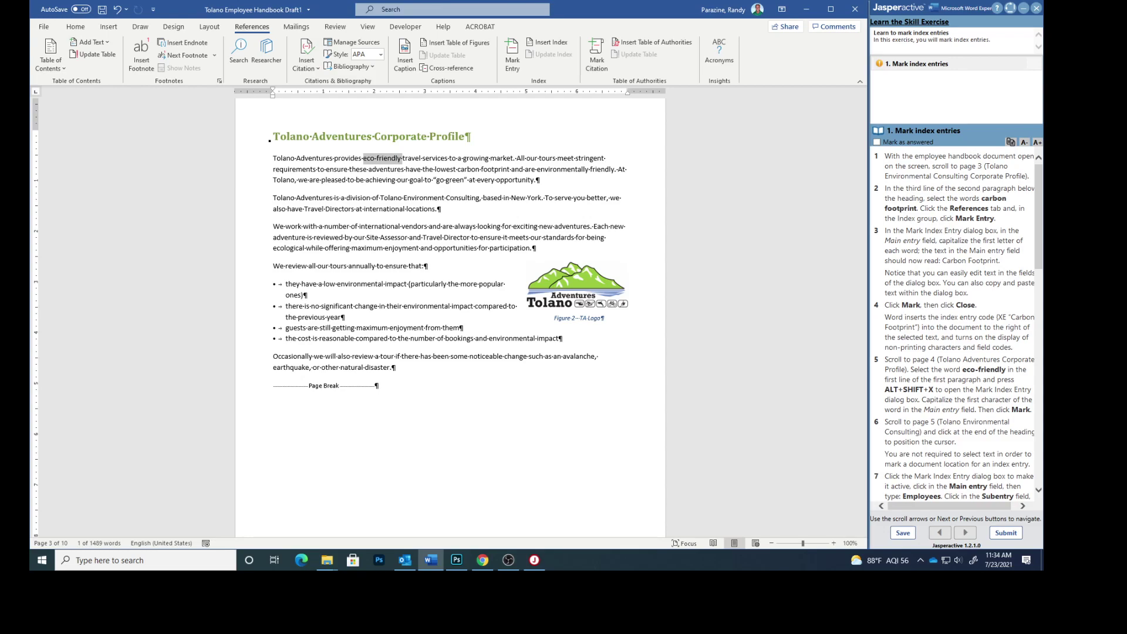
key(alt+shift+x)
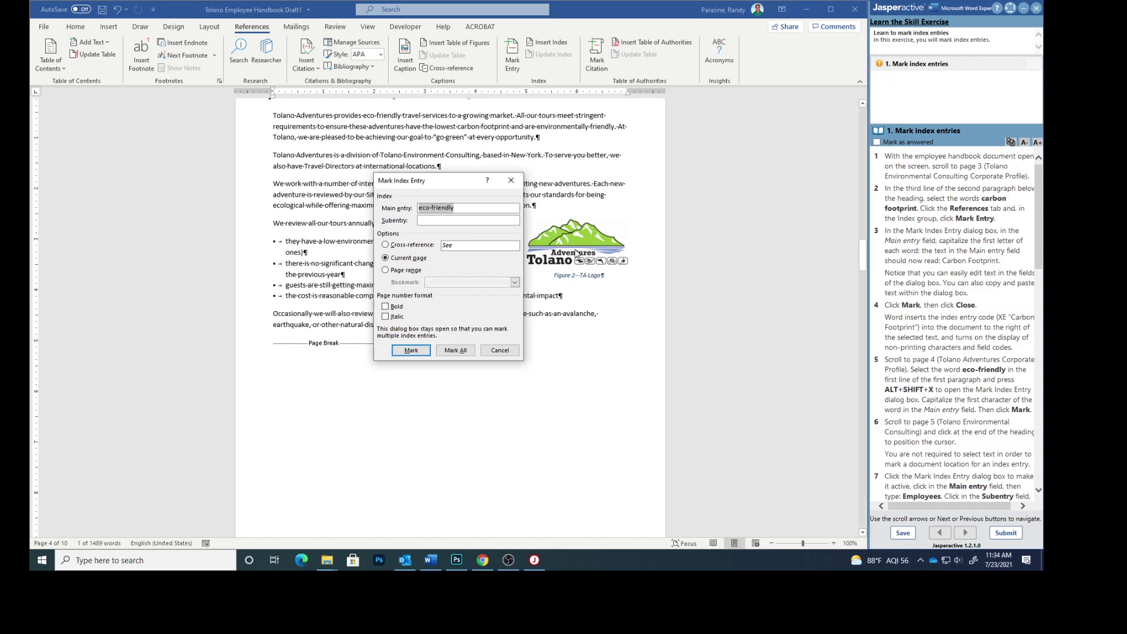
click(419, 208)
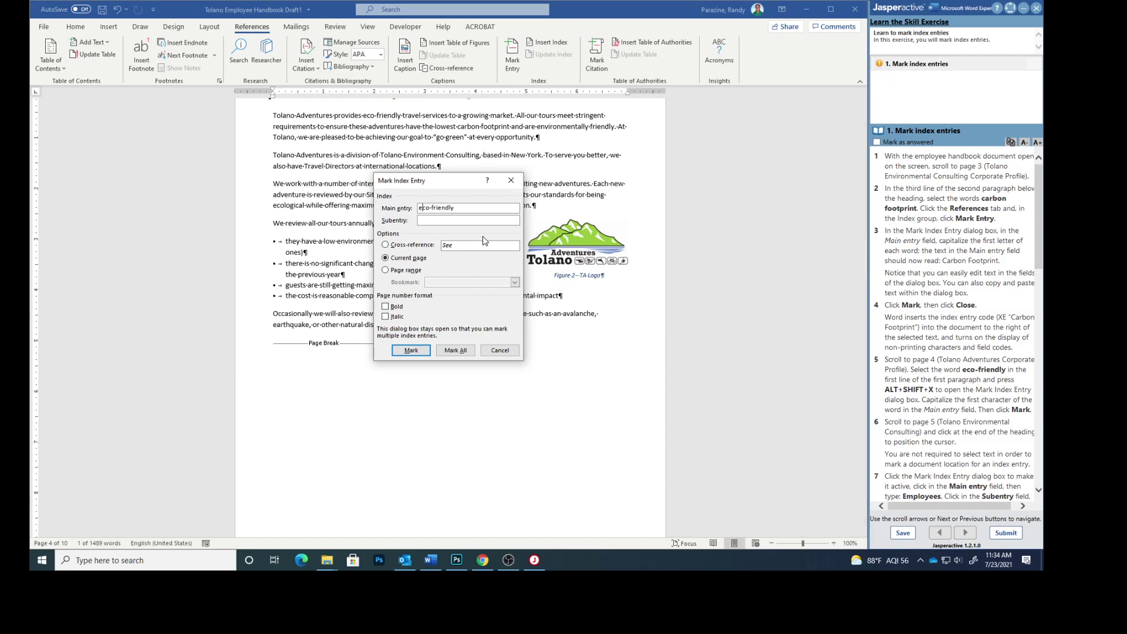
key(Delete)
text(E)
click(414, 350)
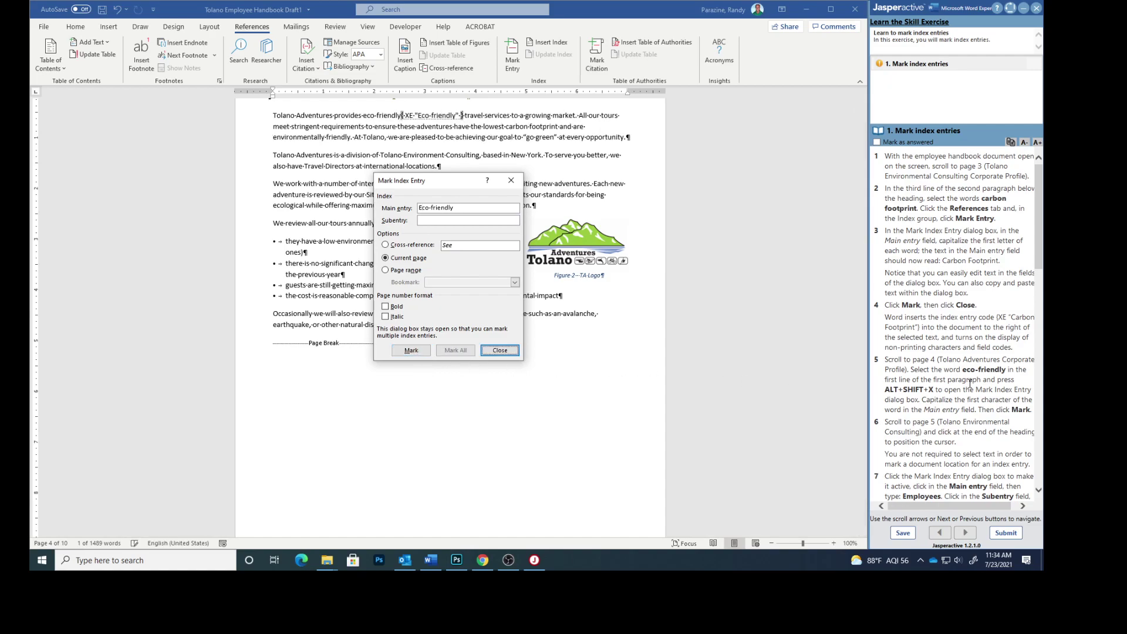
- Mark an index entry at the end of the Tolano Environmental Consulting heading with main entry Employees and subentry TEC
scroll(970, 393, down, 5)
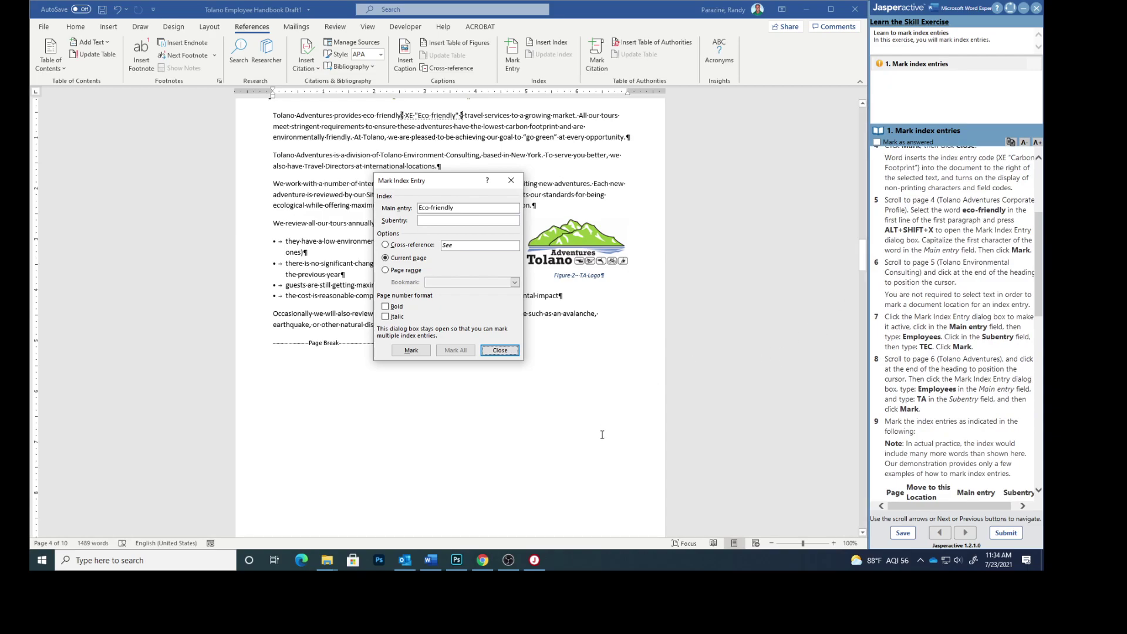
scroll(602, 434, down, 10)
scroll(552, 374, down, 5)
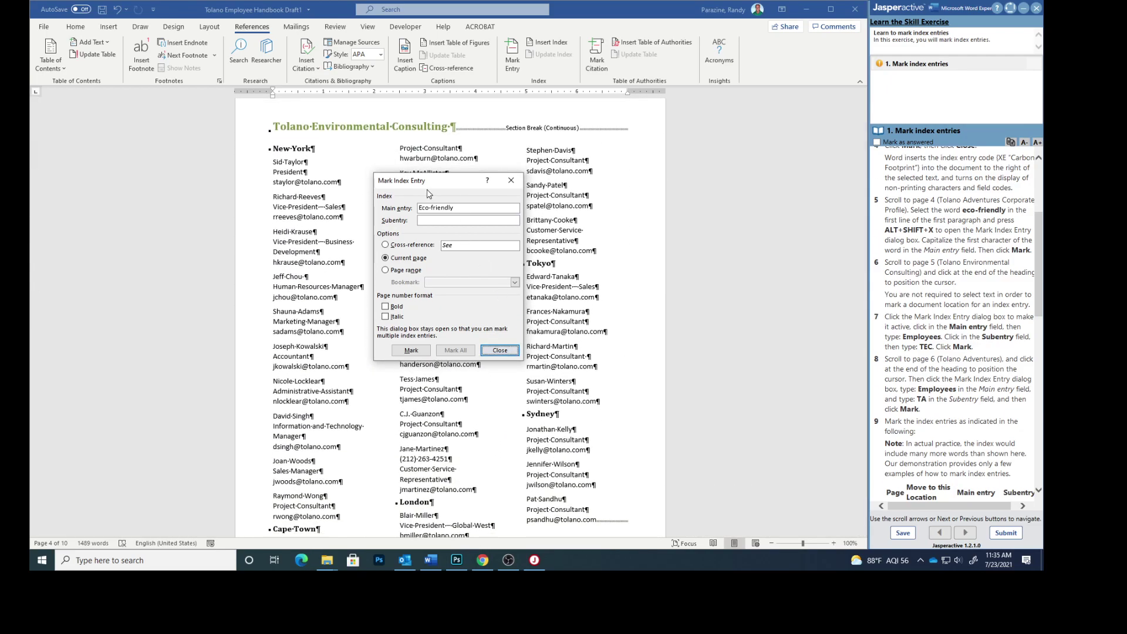
drag(427, 181, 741, 191)
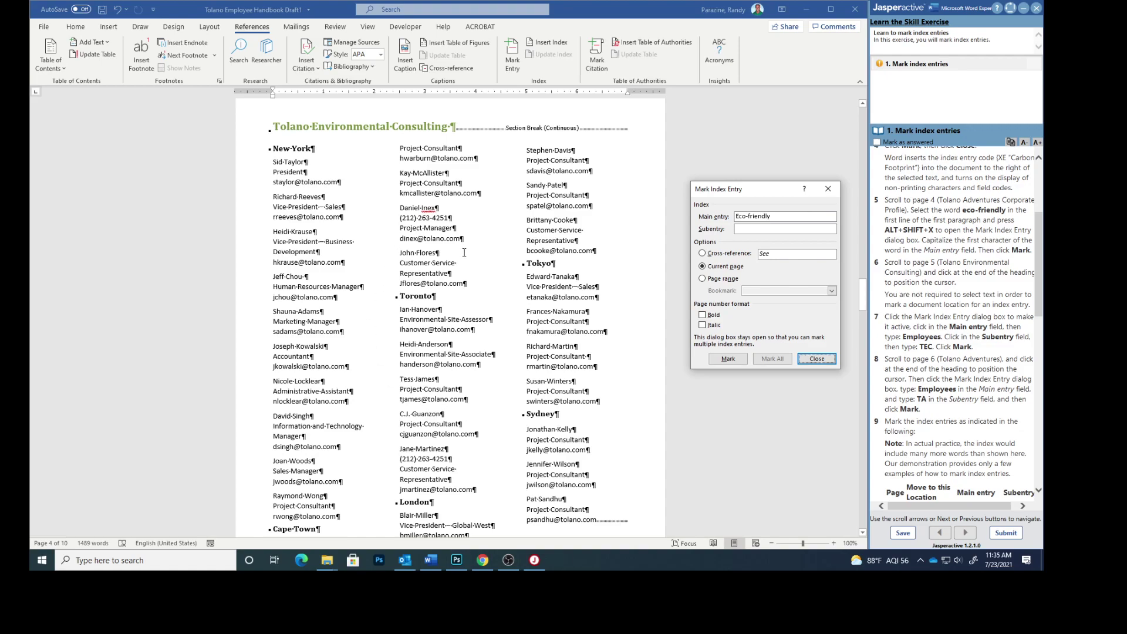
click(448, 124)
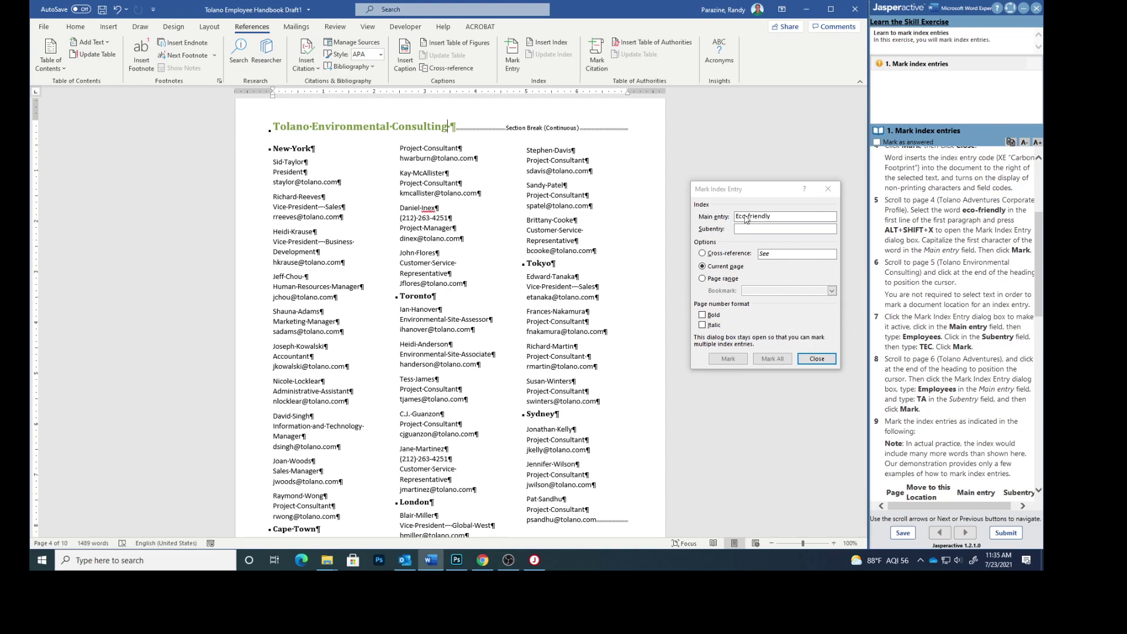
click(740, 191)
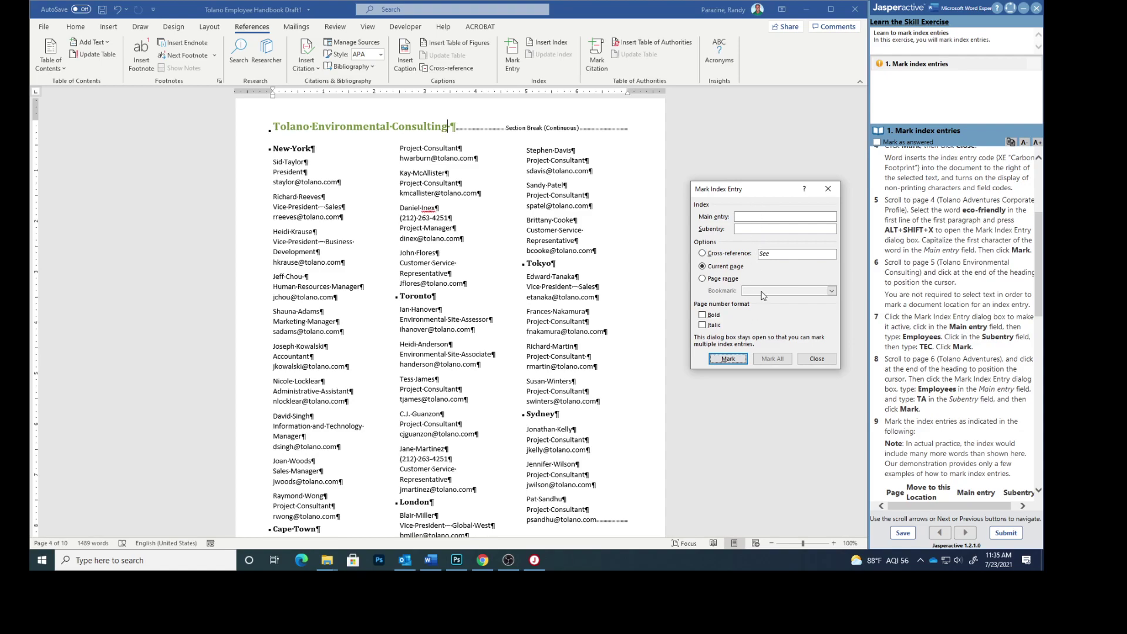
click(746, 216)
text(Employees)
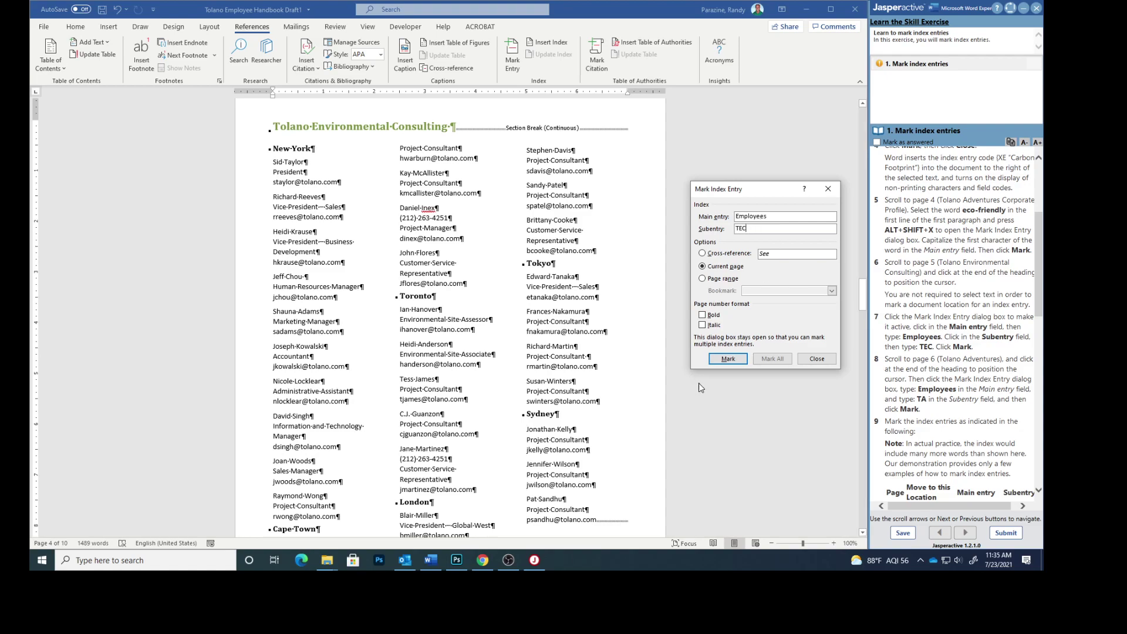
click(728, 359)
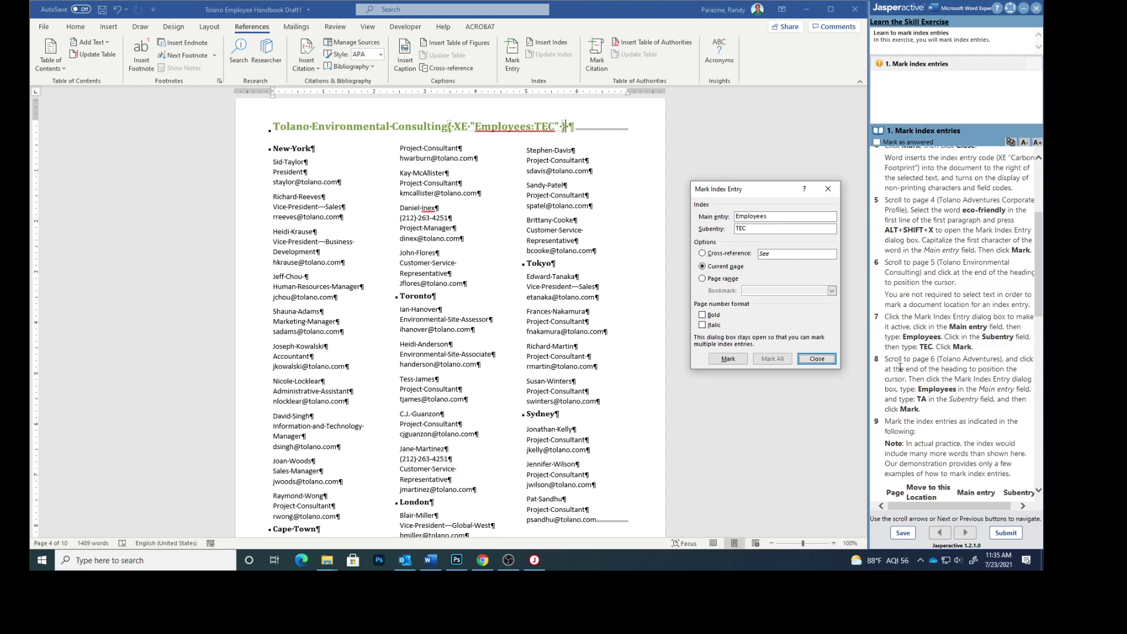
- Mark an index entry at the end of the Tolano Adventures heading on page 6 with main entry Employees and subentry TA
scroll(426, 411, down, 1)
scroll(426, 411, down, 10)
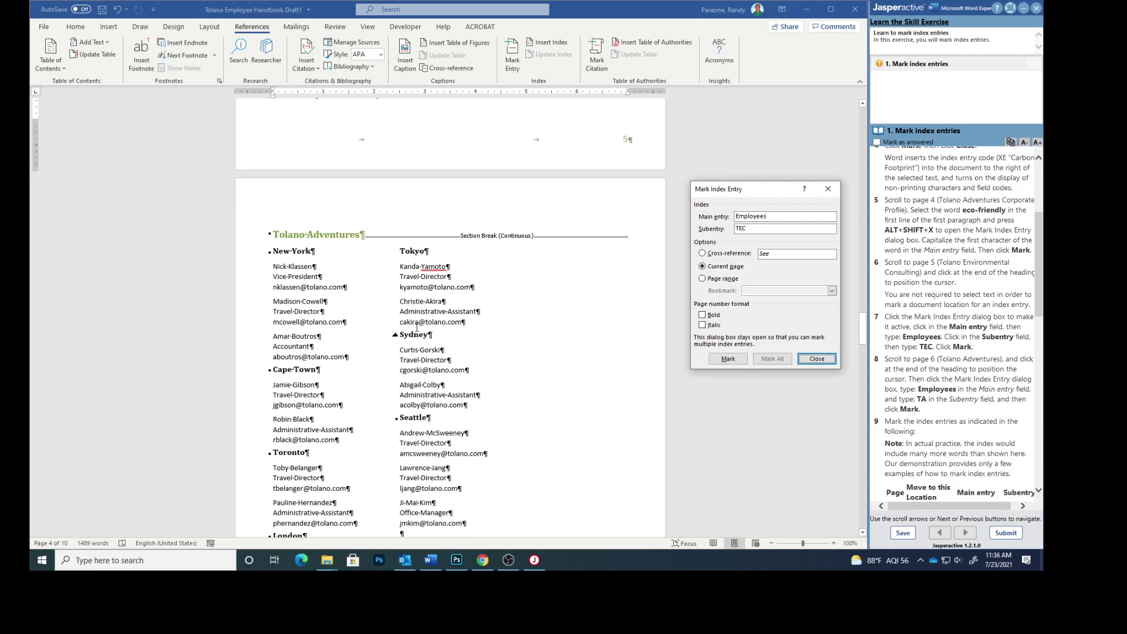
click(365, 236)
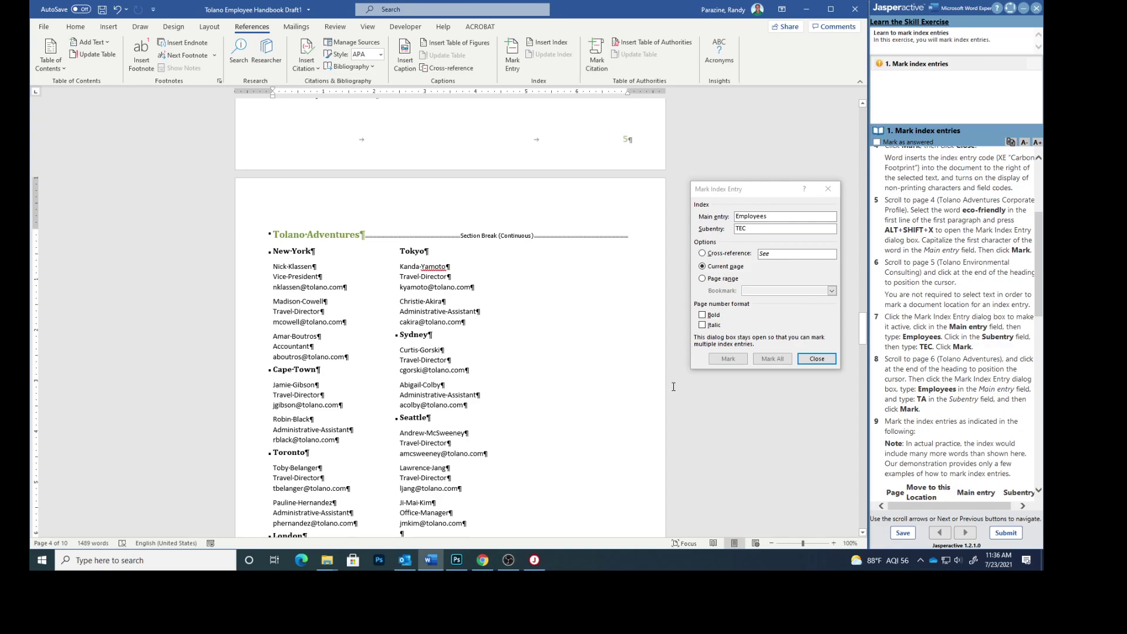
click(738, 196)
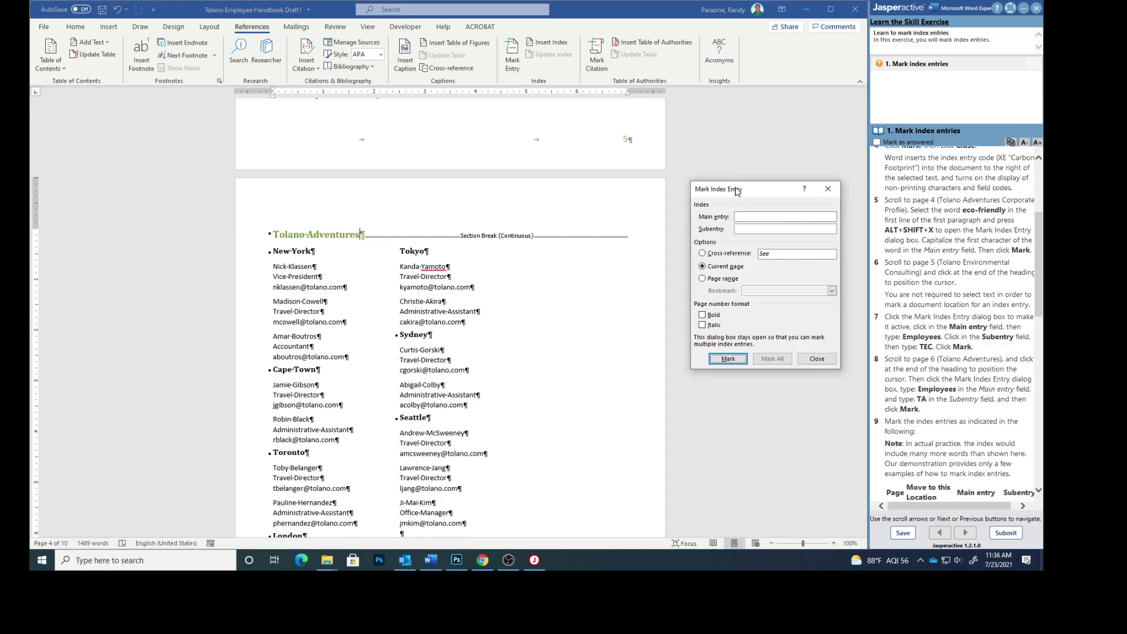
click(748, 216)
text(Em)
text(ployees)
text(T)
key(BackSpace)
text(A)
click(728, 359)
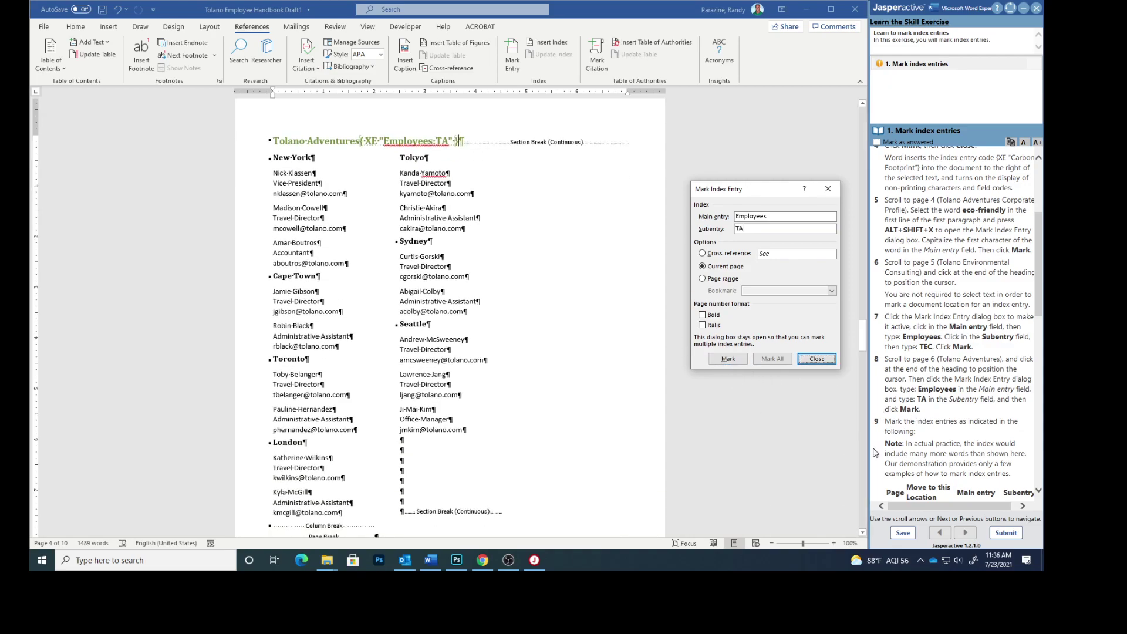
- Mark an index entry at the end of the Tolano Organization Chart caption on page 7 with main entry Employees and subentry Org chart
scroll(959, 444, down, 5)
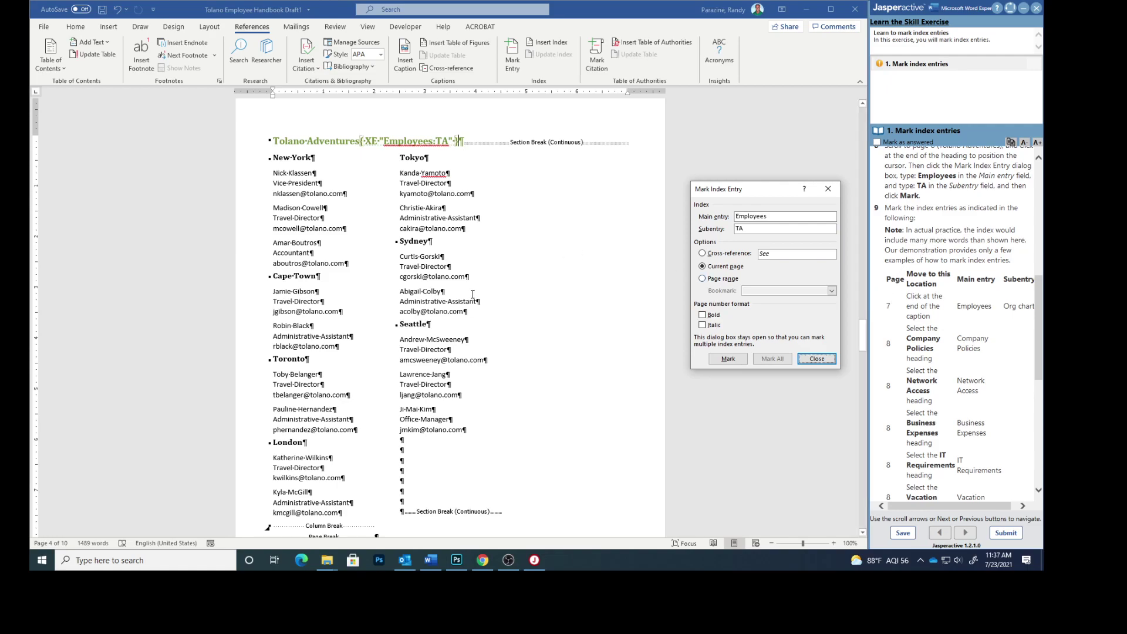
scroll(545, 331, down, 6)
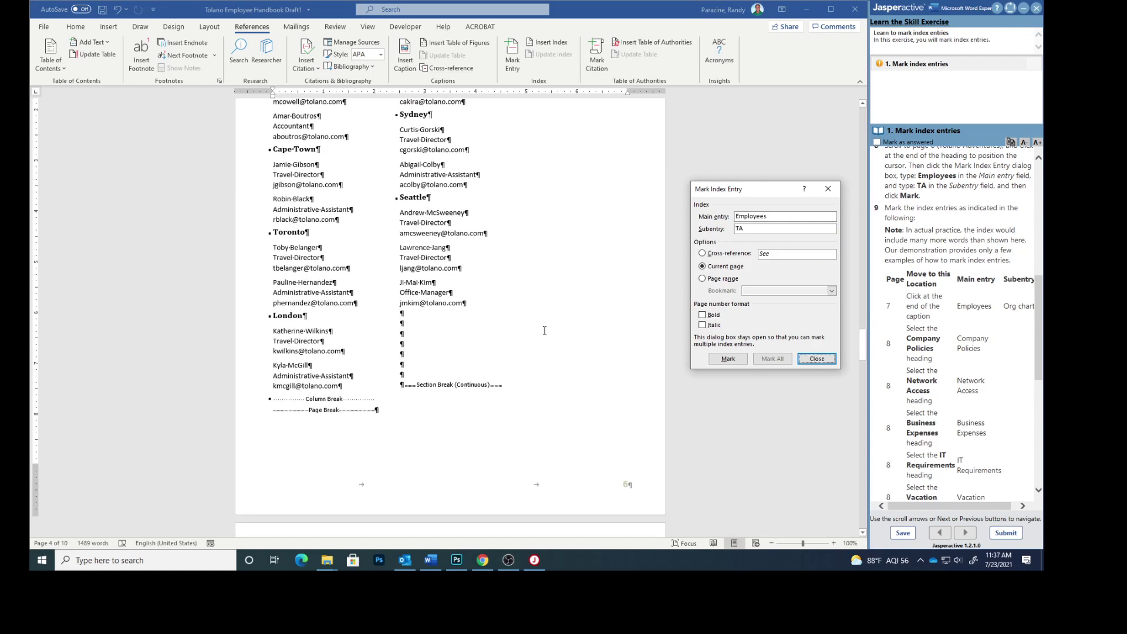
scroll(544, 331, down, 4)
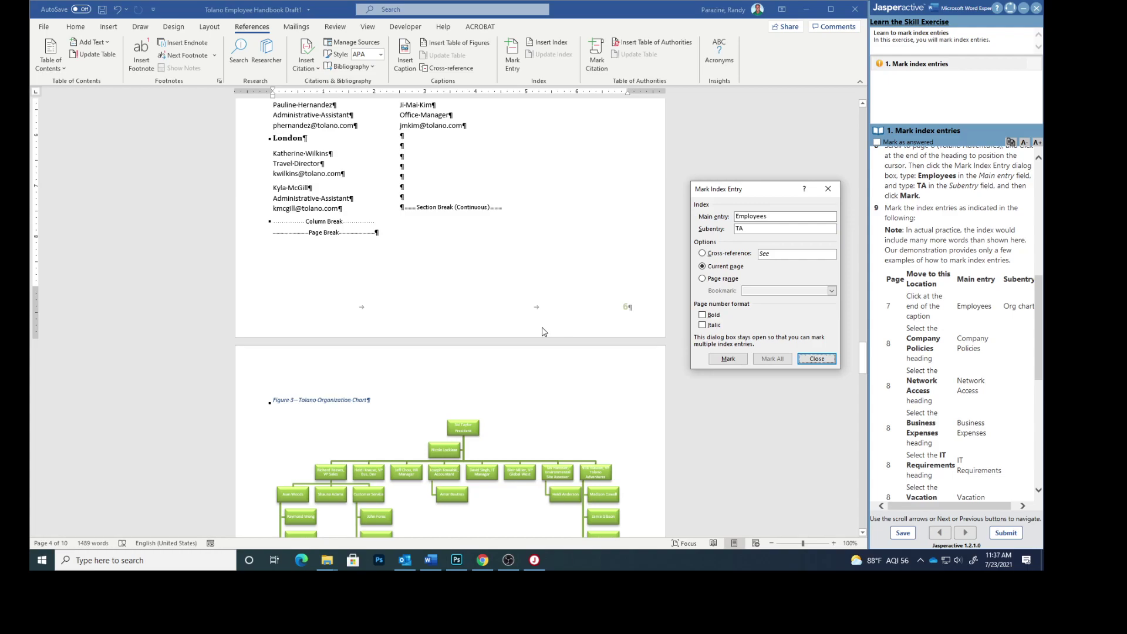
scroll(500, 340, down, 2)
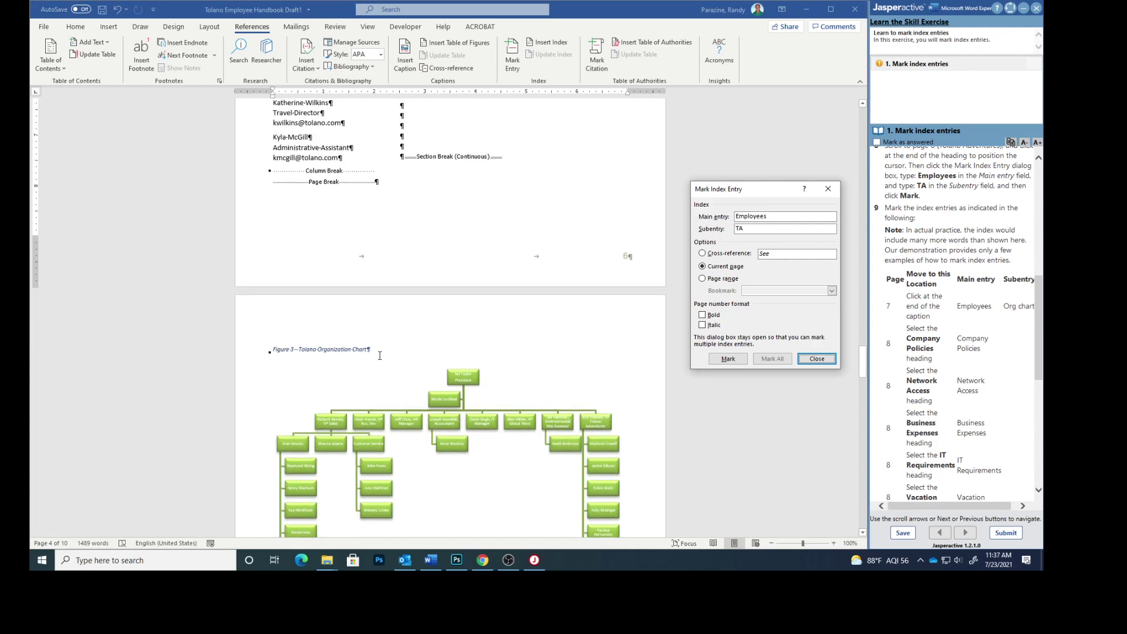
click(372, 349)
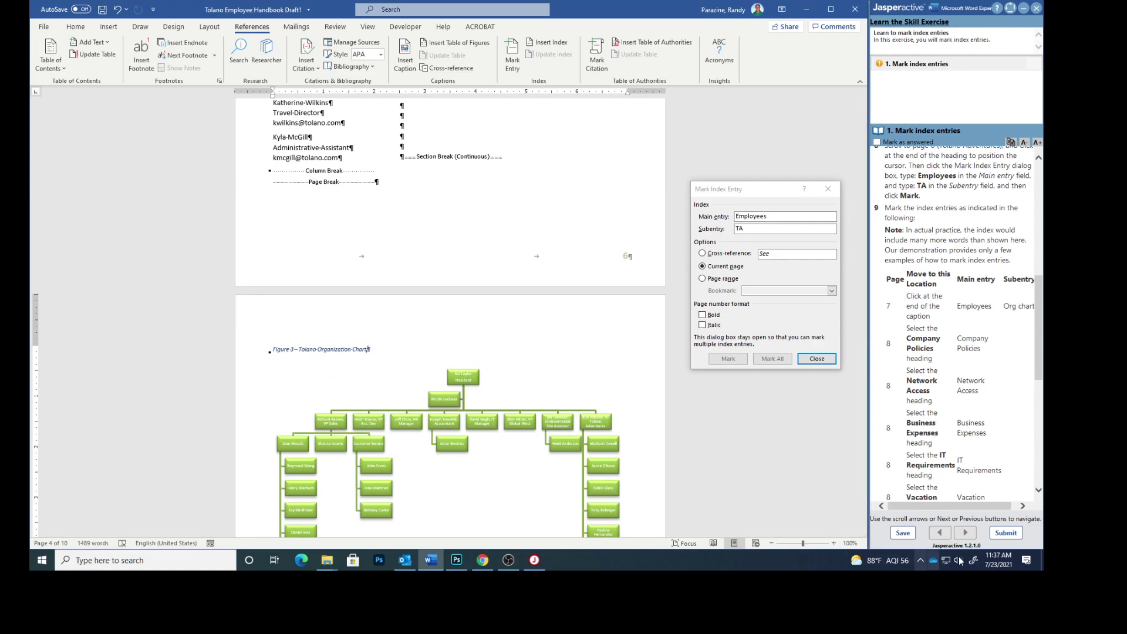
drag(947, 509, 950, 506)
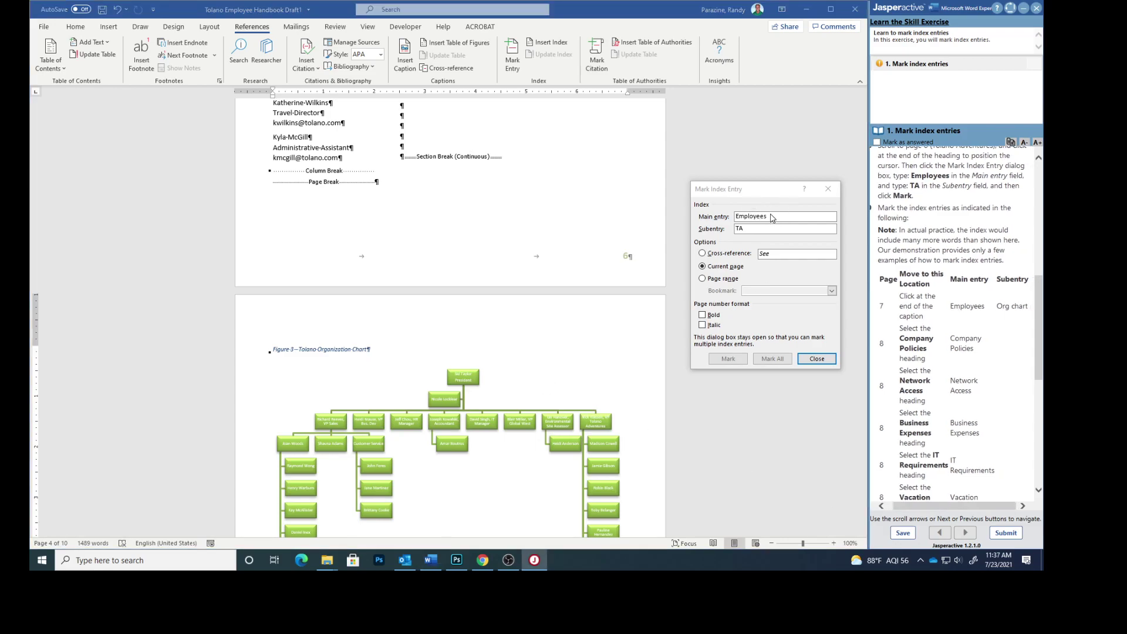
click(750, 190)
click(751, 217)
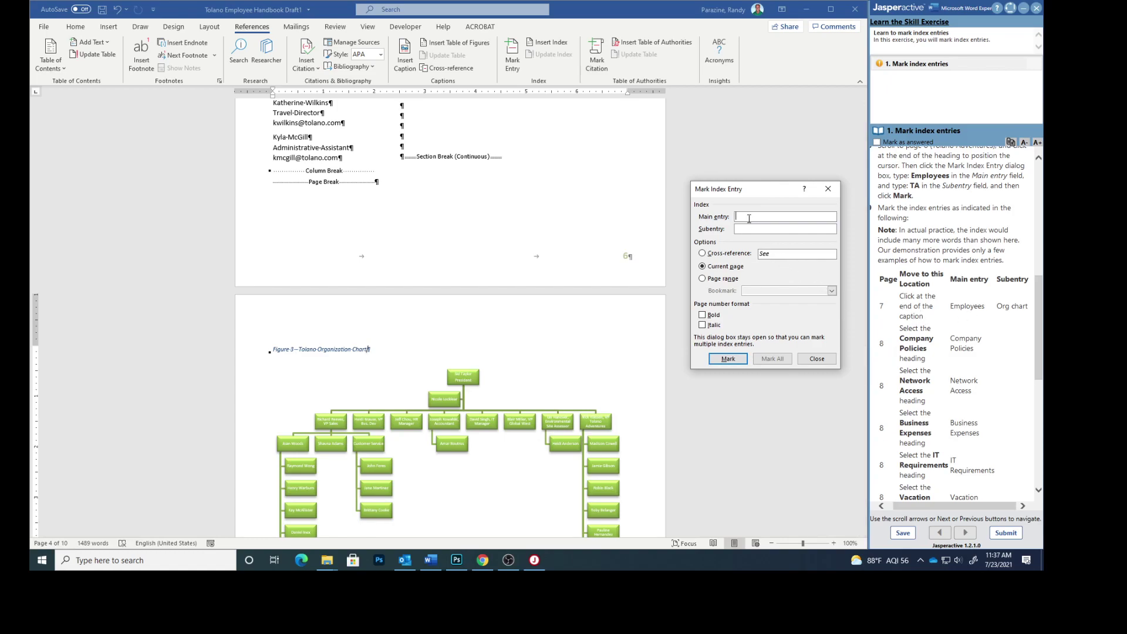
text(Employees)
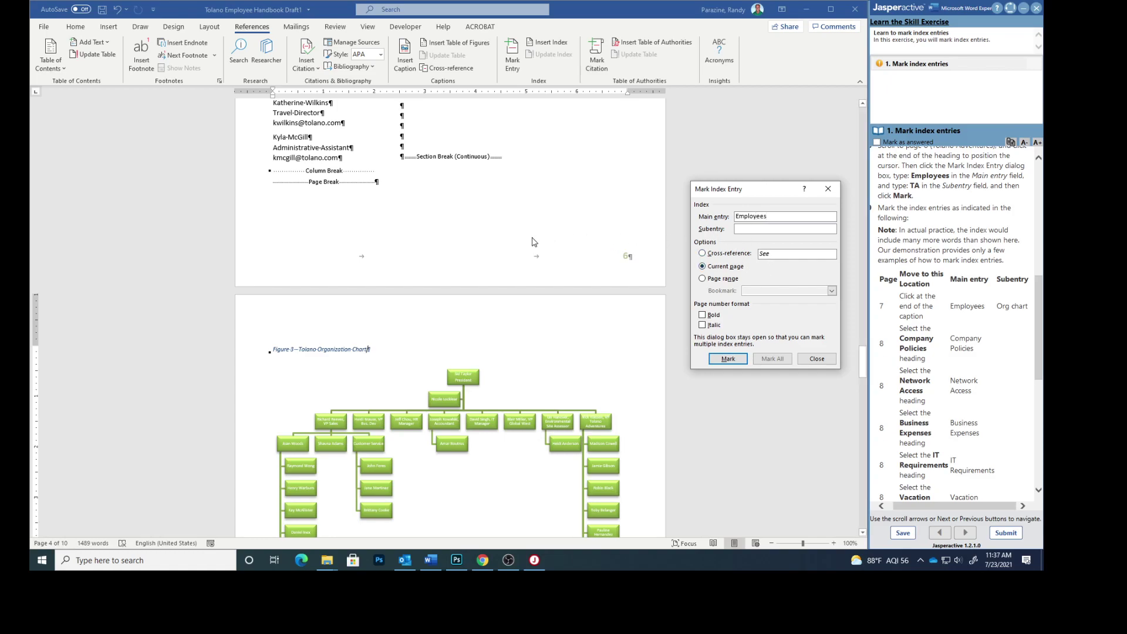
key(Tab)
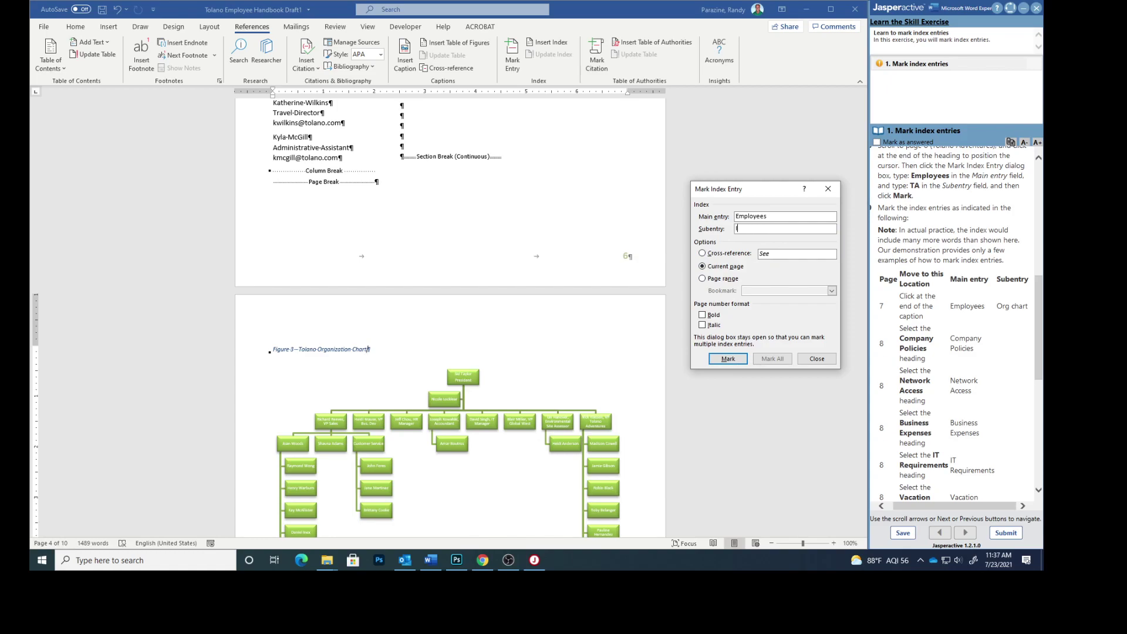
text(Org chart)
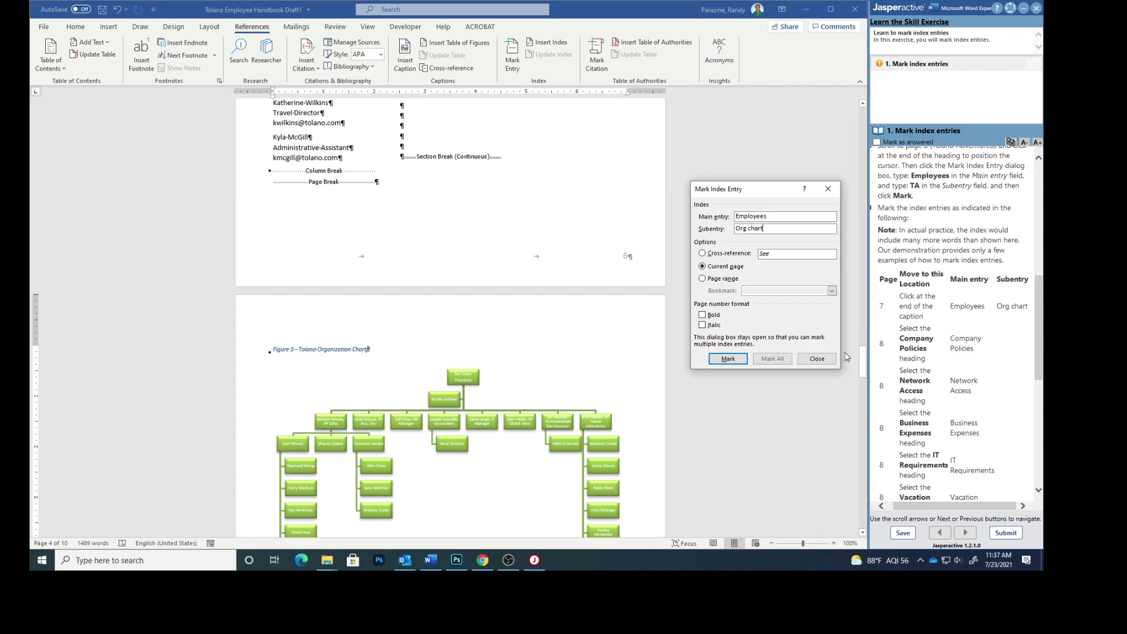
click(727, 358)
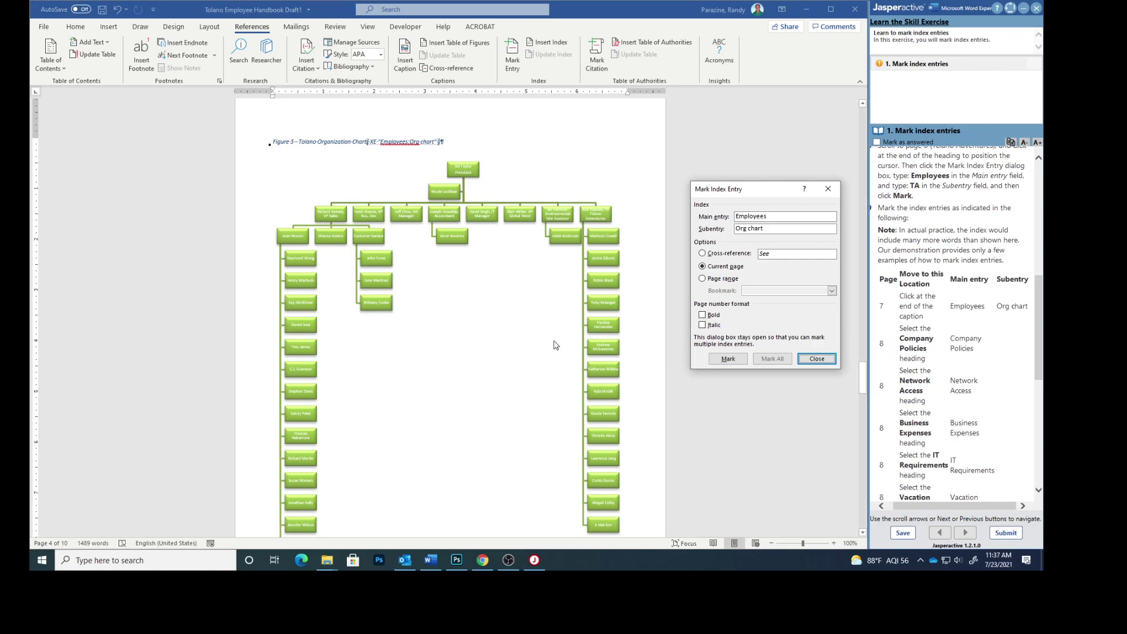
- Mark an index entry at the end of the Company Policies heading on page 8 with main entry Company Policies
scroll(552, 341, down, 7)
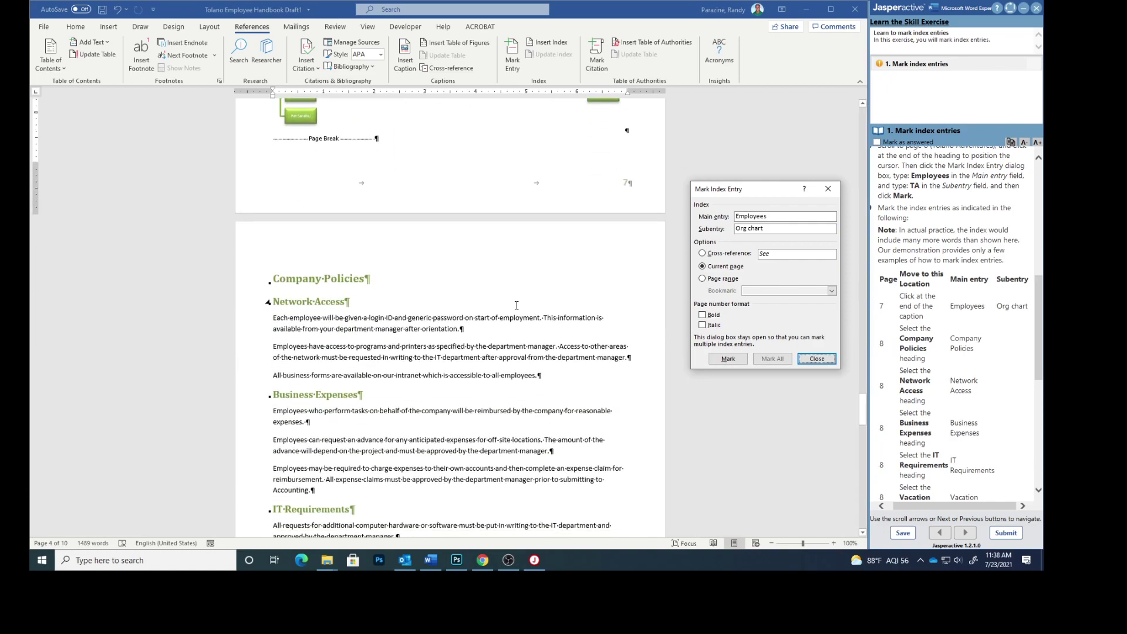
click(367, 277)
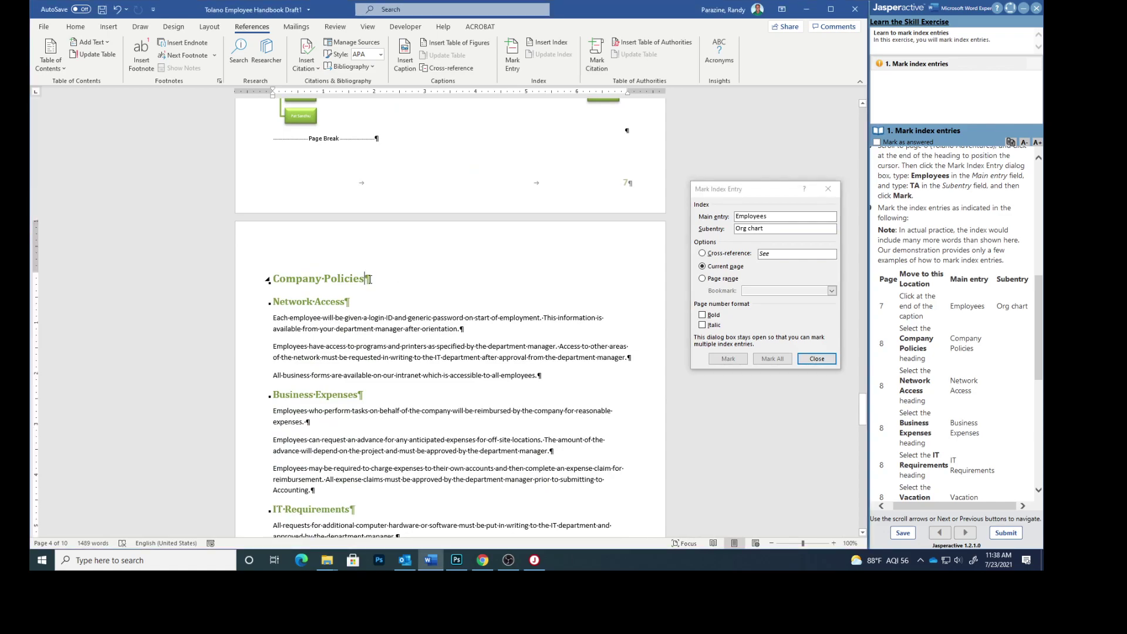
click(737, 195)
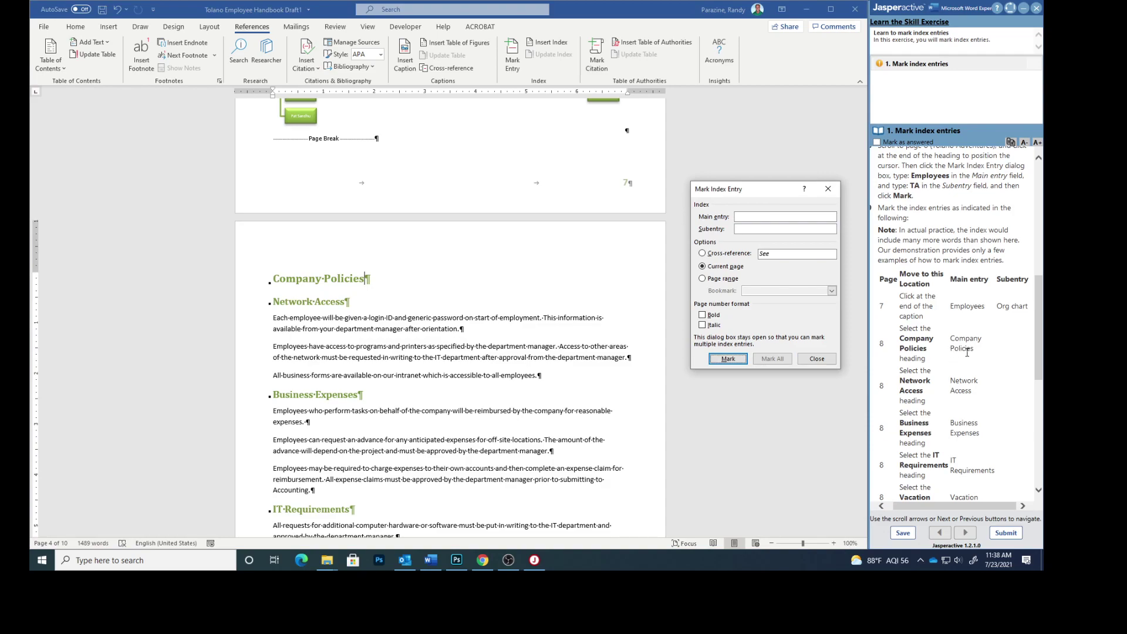
click(748, 216)
text(Compan)
text(y P)
text(ol)
text(icie)
text(es)
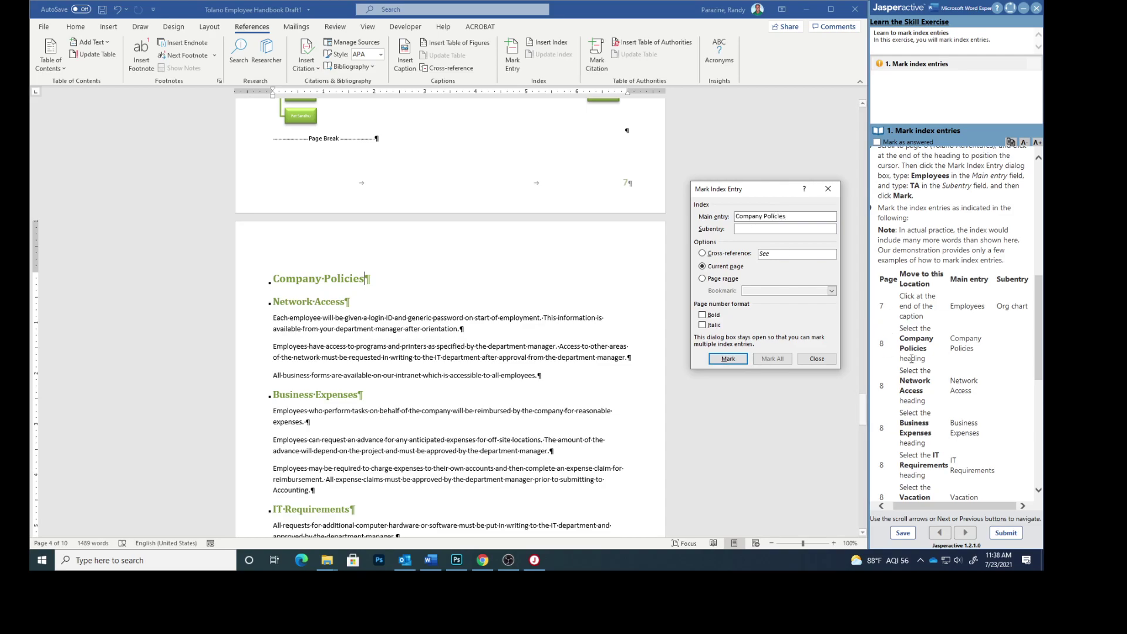
key(Return)
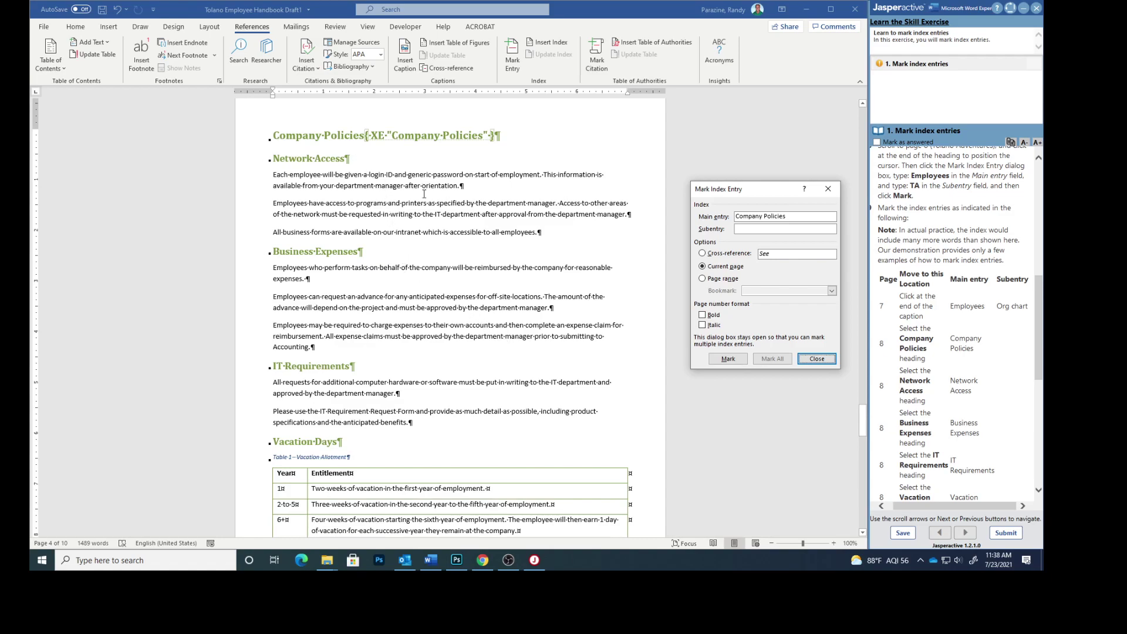
- Mark an index entry at the end of the Network Access heading with main entry Network Access
click(346, 158)
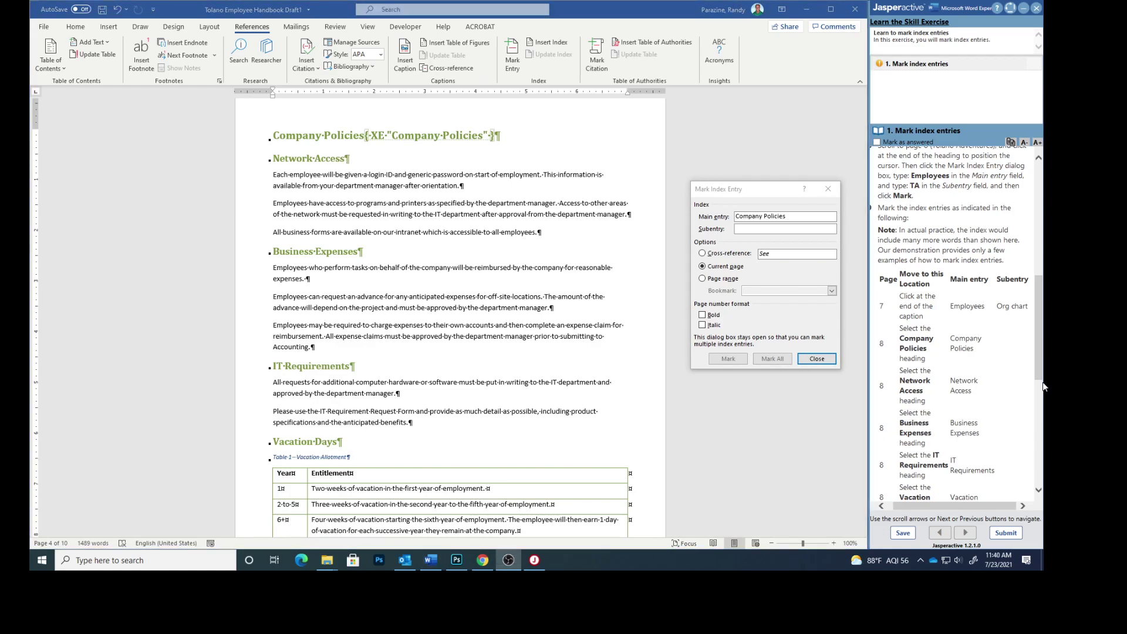
click(347, 158)
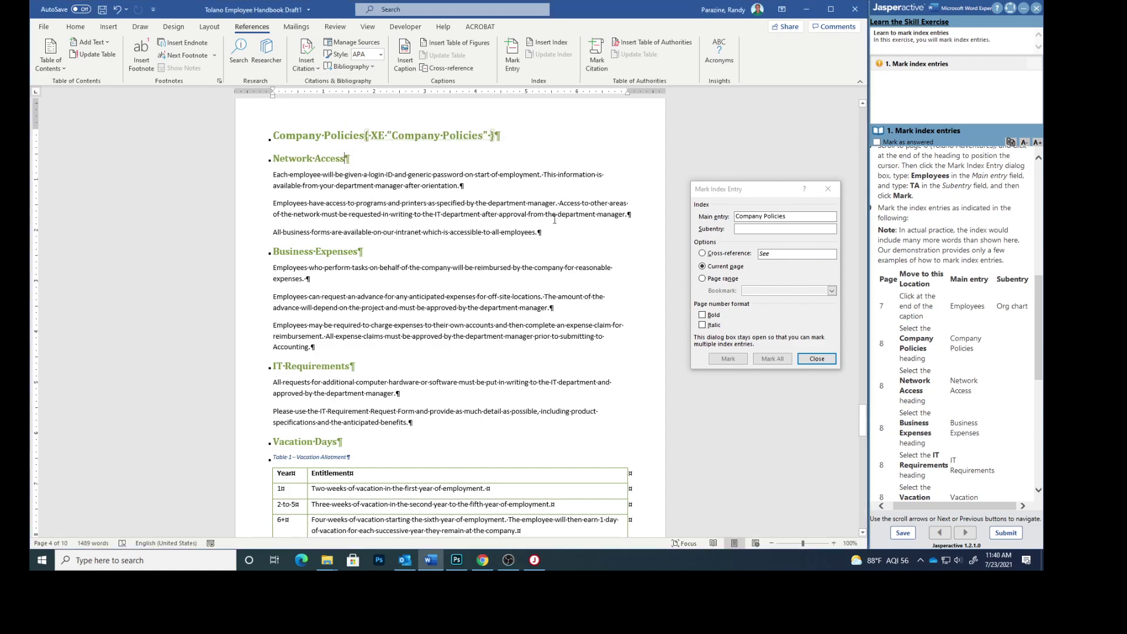
click(733, 195)
click(745, 216)
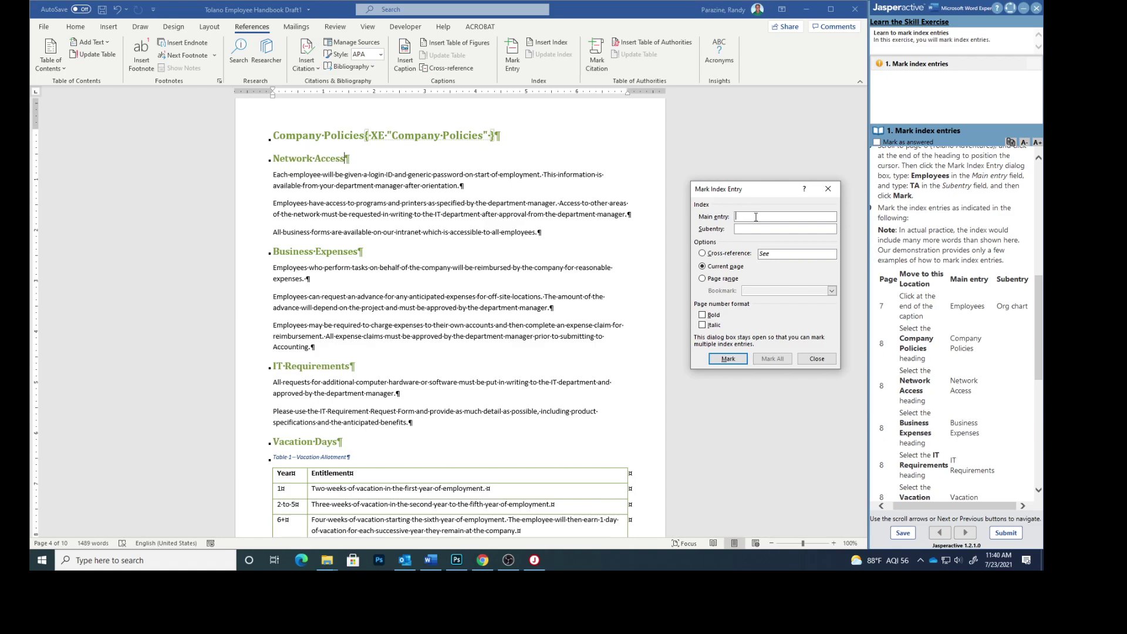
text(Network)
text(Access)
click(723, 360)
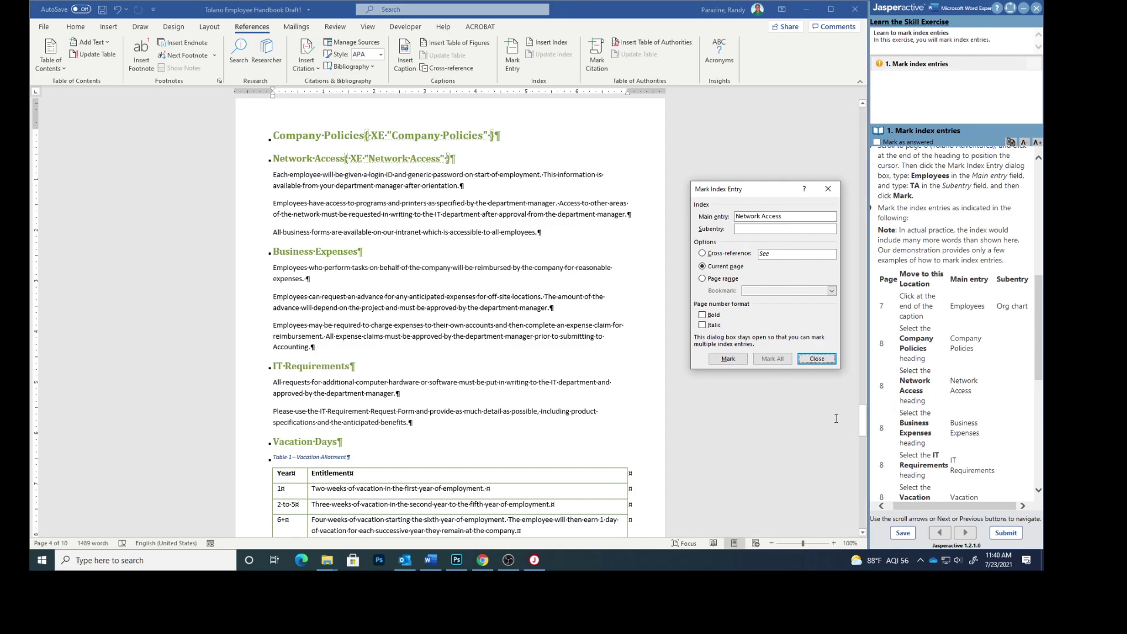
- Mark an index entry at the end of the Business Expenses heading with main entry Business Expenses
scroll(908, 420, down, 3)
scroll(906, 423, down, 2)
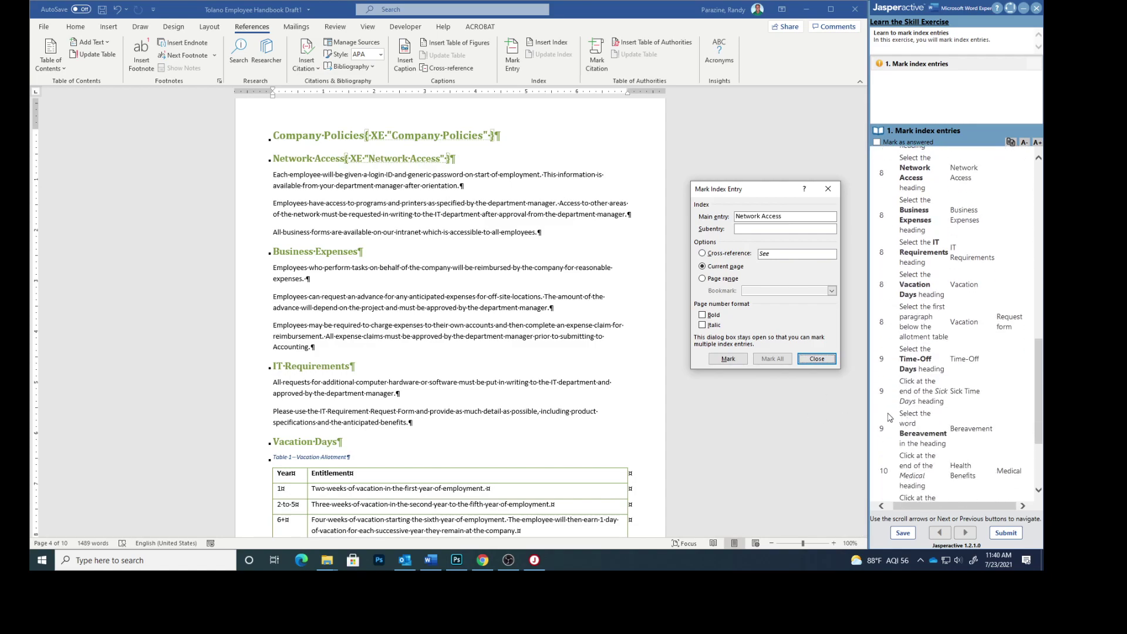
click(365, 252)
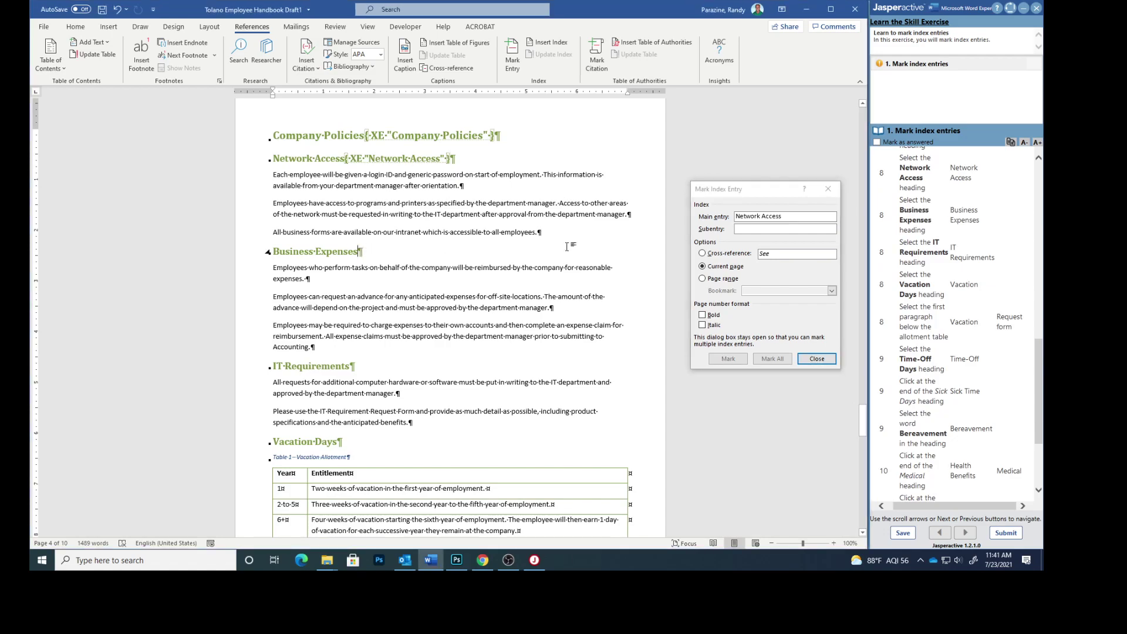
click(720, 196)
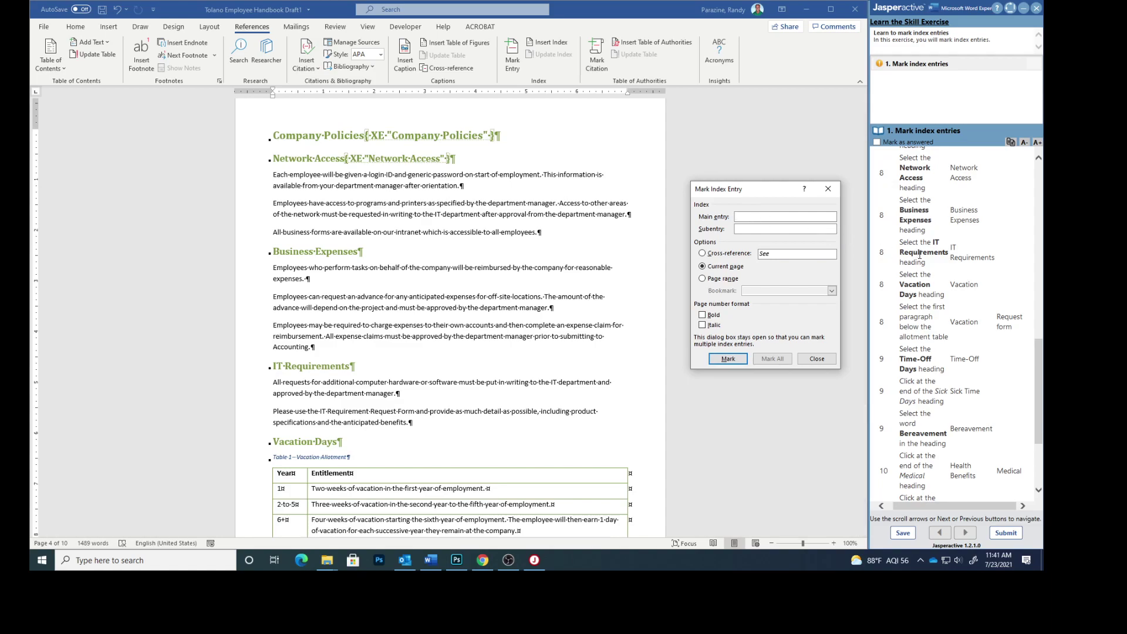
text(Business Expenses)
click(736, 359)
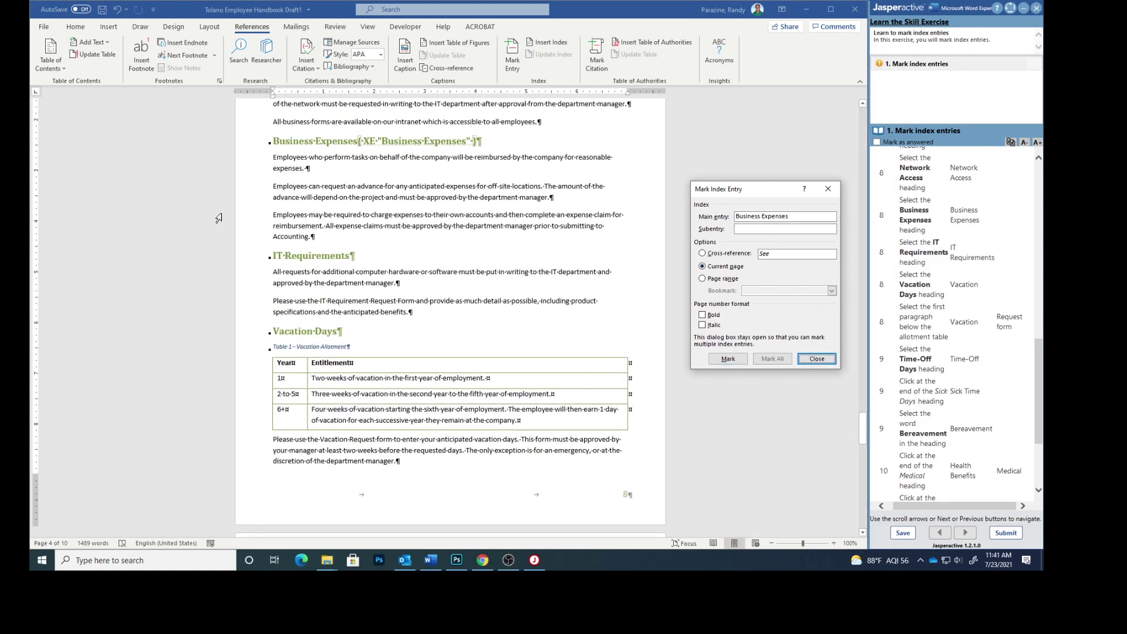
- Mark an index entry at the end of the IT Requirements heading with main entry IT Requirments
click(351, 256)
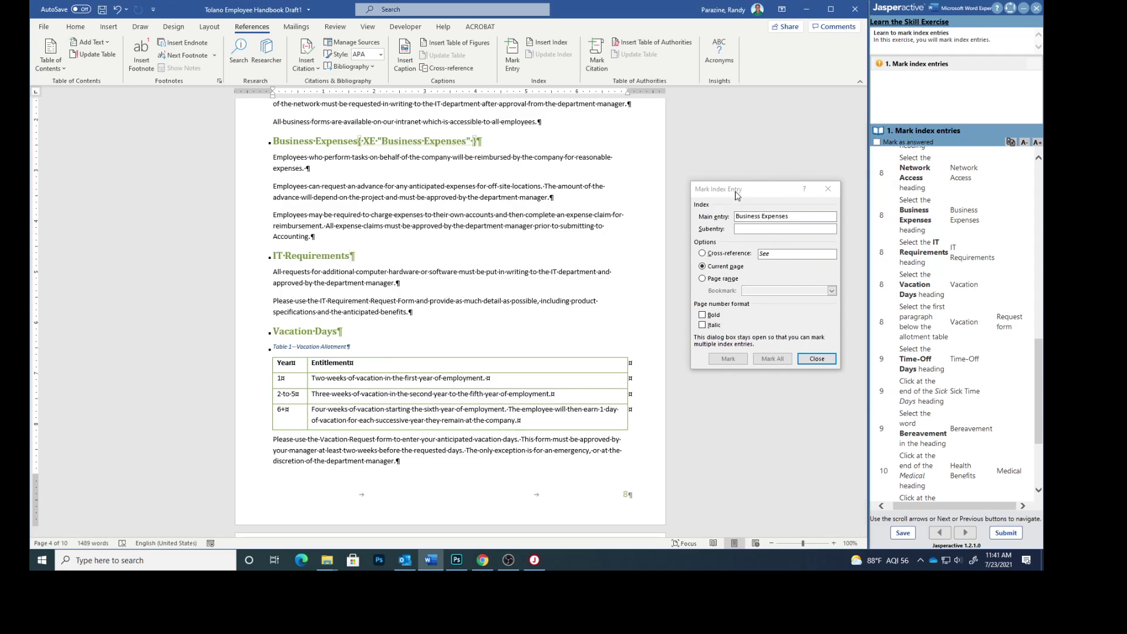
click(739, 230)
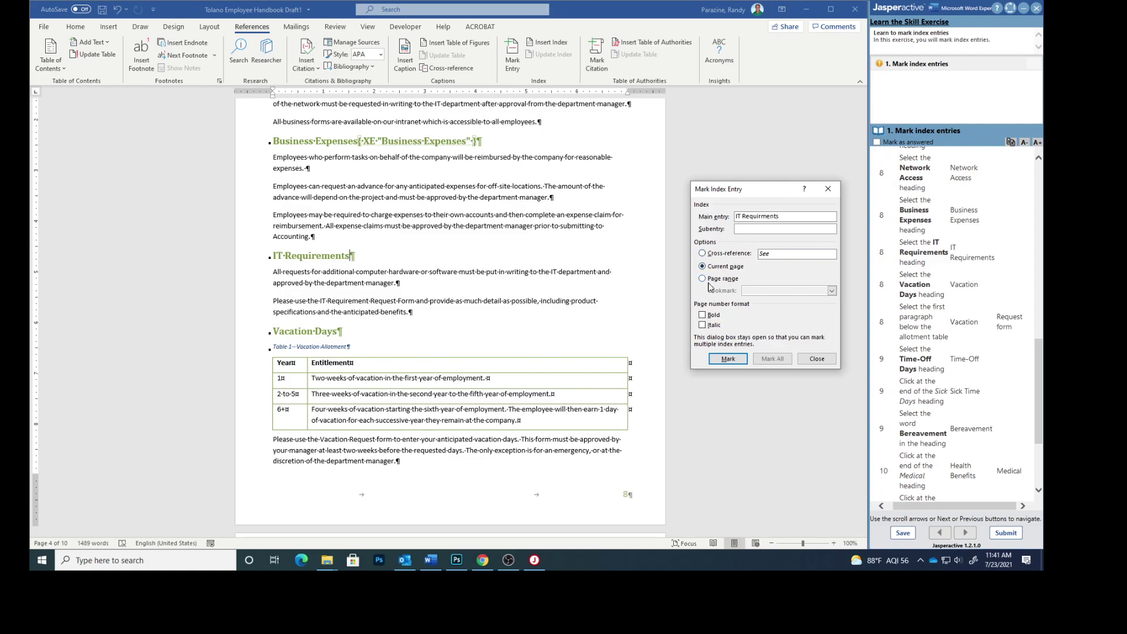
click(734, 360)
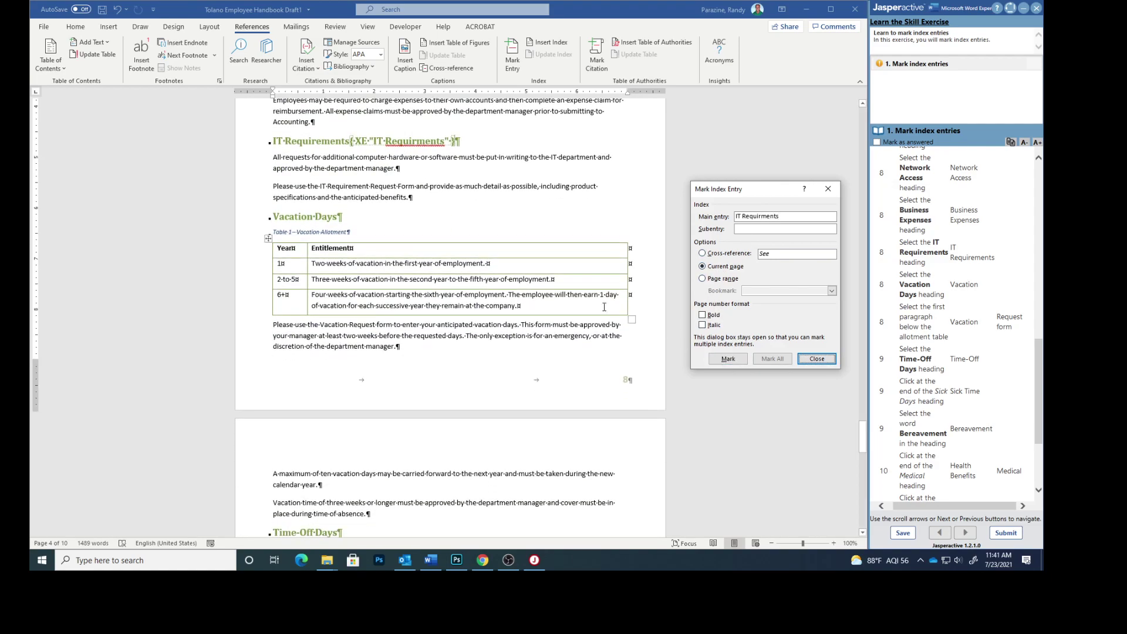
- Mark an index entry at the end of the Vacation Days heading with main entry Vacation
drag(346, 219, 338, 218)
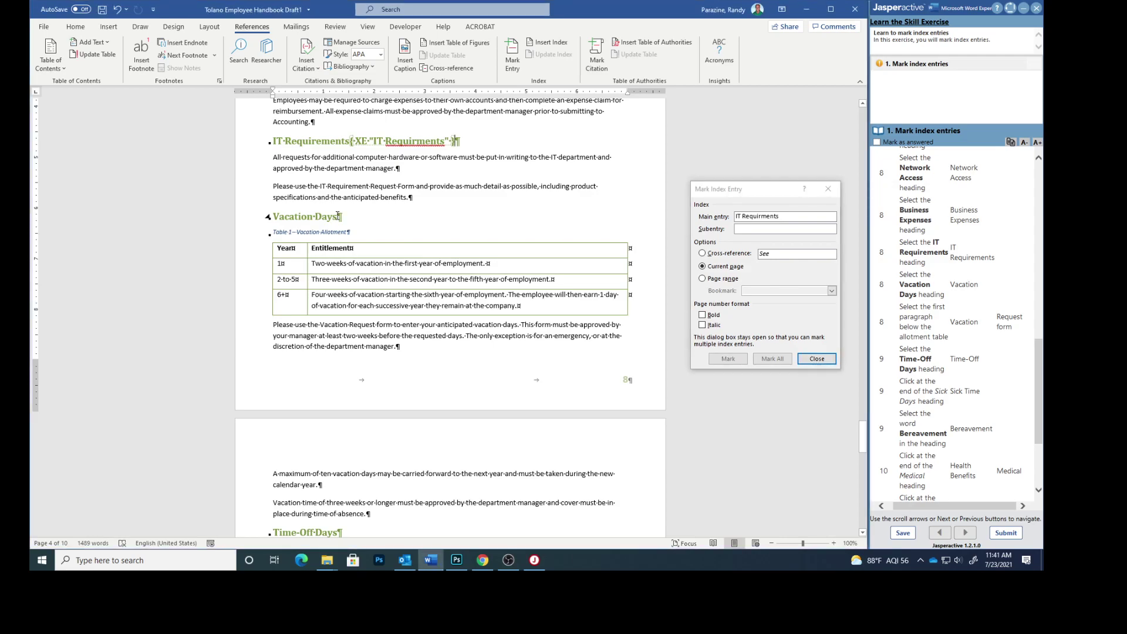
click(339, 217)
click(723, 190)
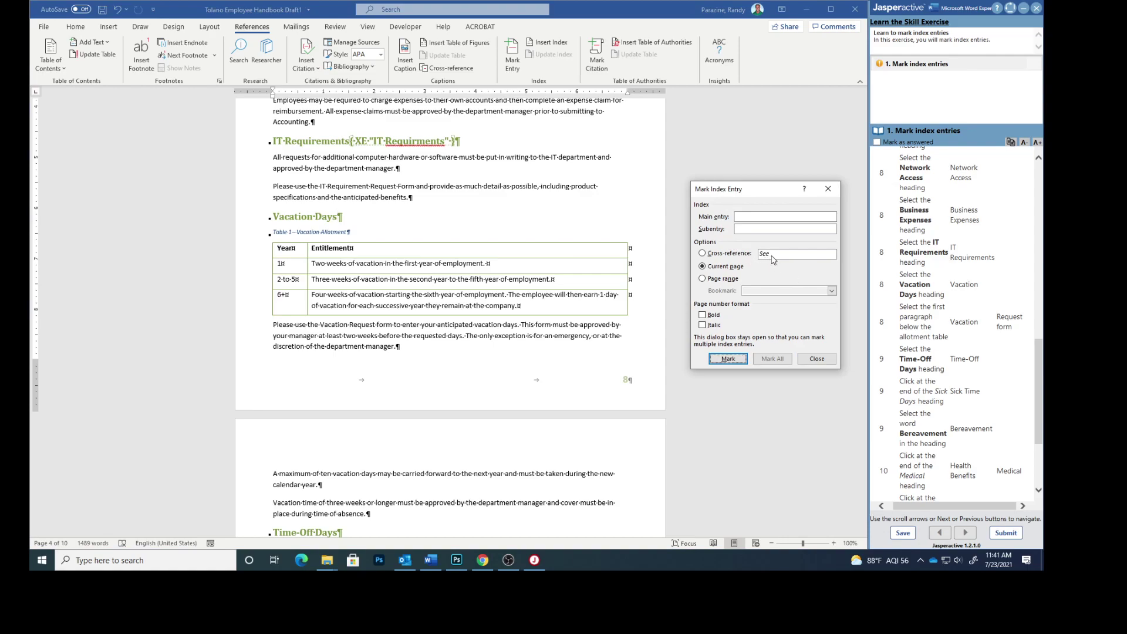
click(748, 218)
click(728, 358)
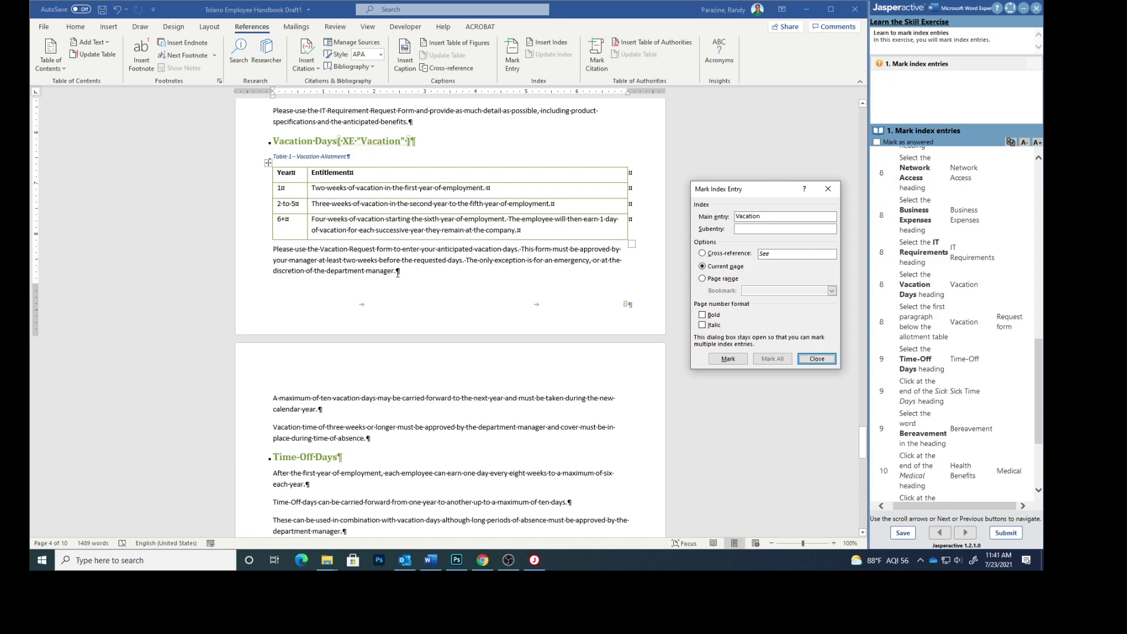
- Mark an index entry at the end of the first paragraph below the vacation allotment table with main entry Vacation and subentry Request form
click(397, 272)
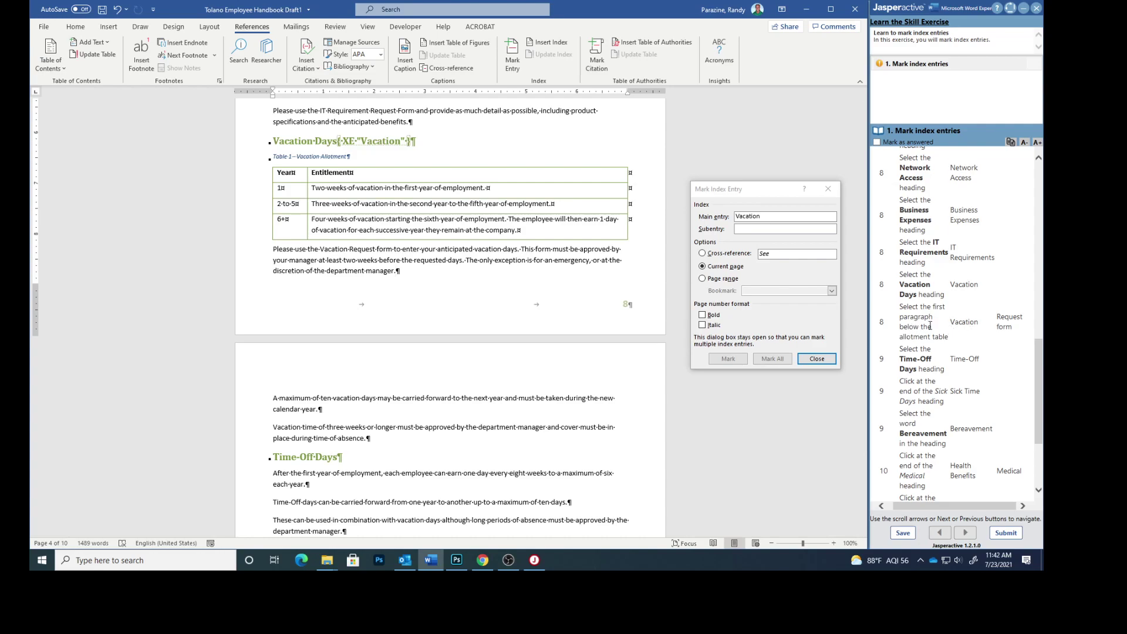
click(727, 194)
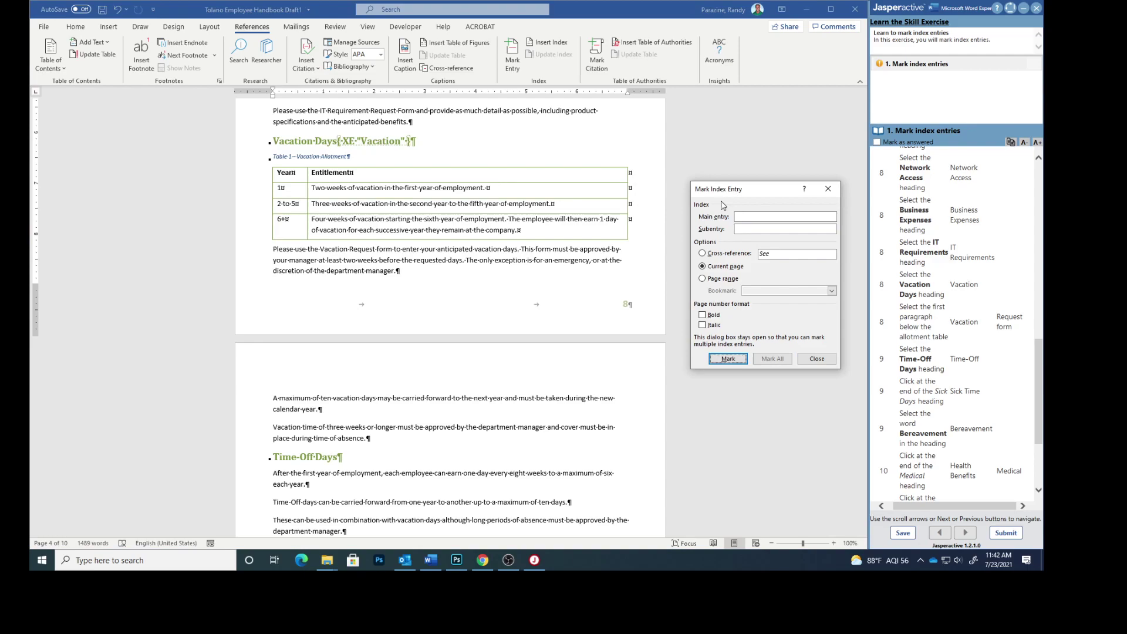
click(751, 217)
text(Vacation)
click(749, 230)
text(Request form)
click(727, 358)
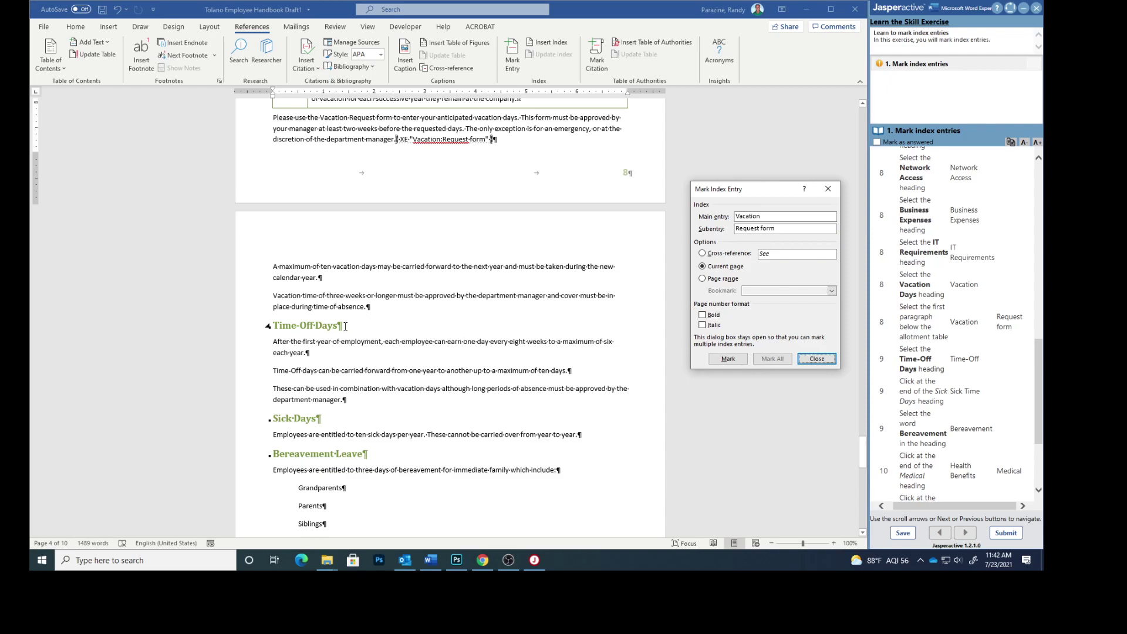
- Mark an index entry at the end of the Time-Off Days heading with main entry Time-Off
drag(342, 326, 339, 327)
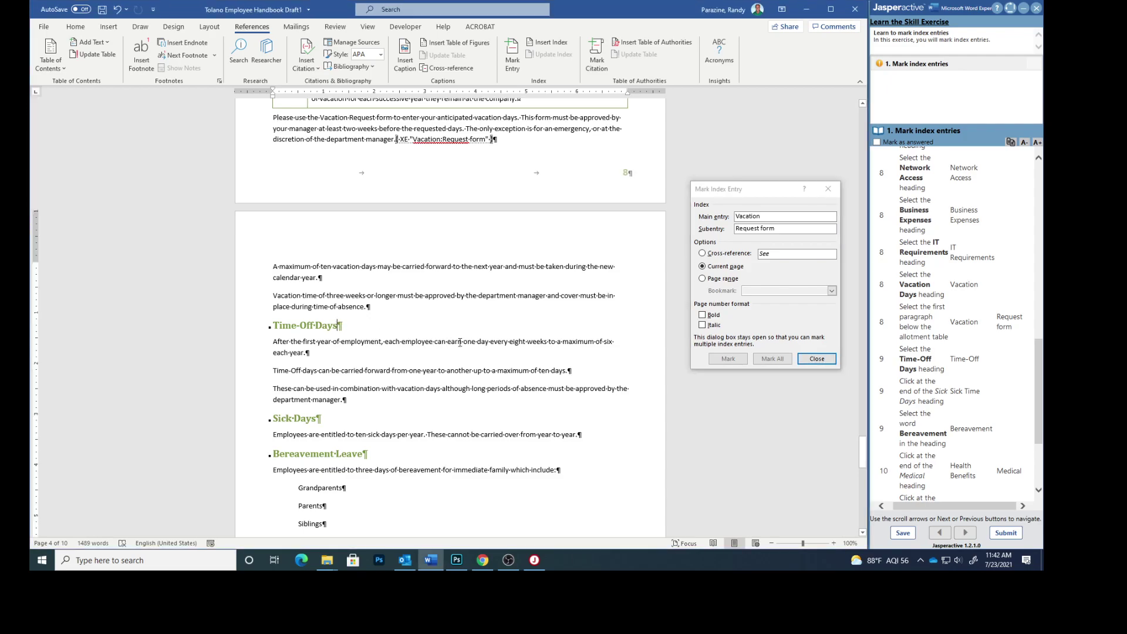
click(732, 189)
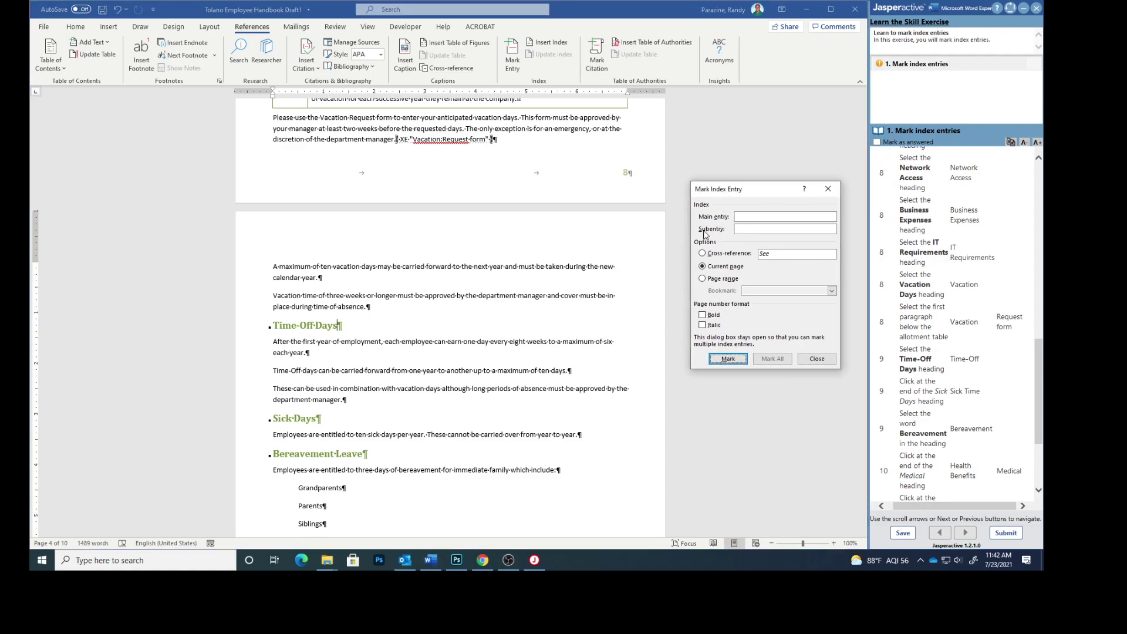
click(752, 218)
click(731, 360)
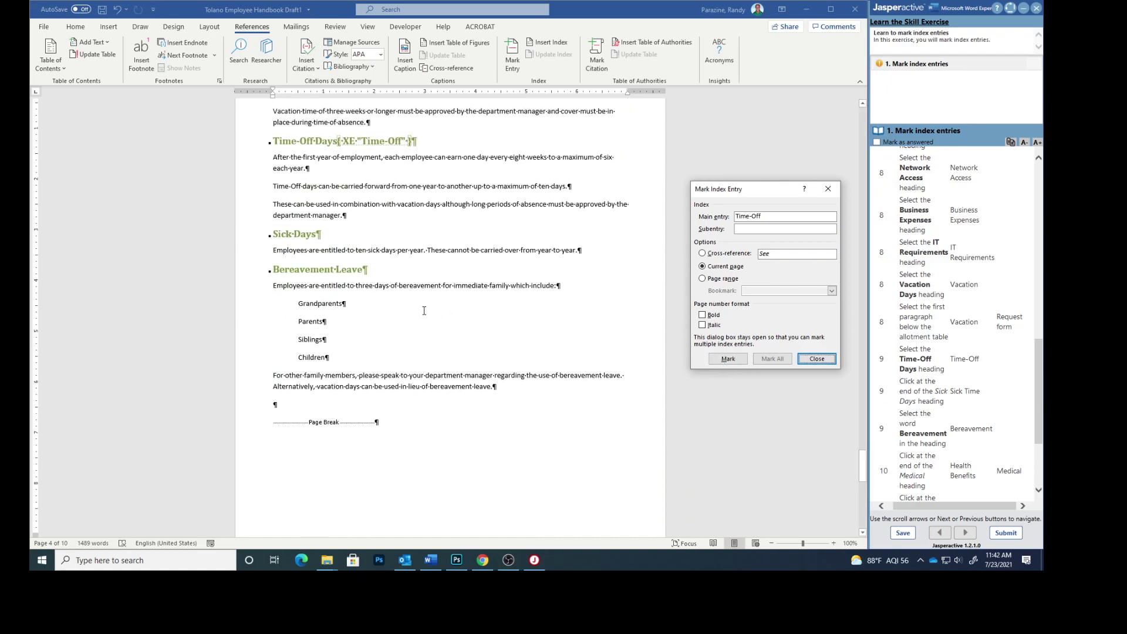
- Mark an index entry at the end of the Sick Days heading with main entry Sick Time
click(318, 234)
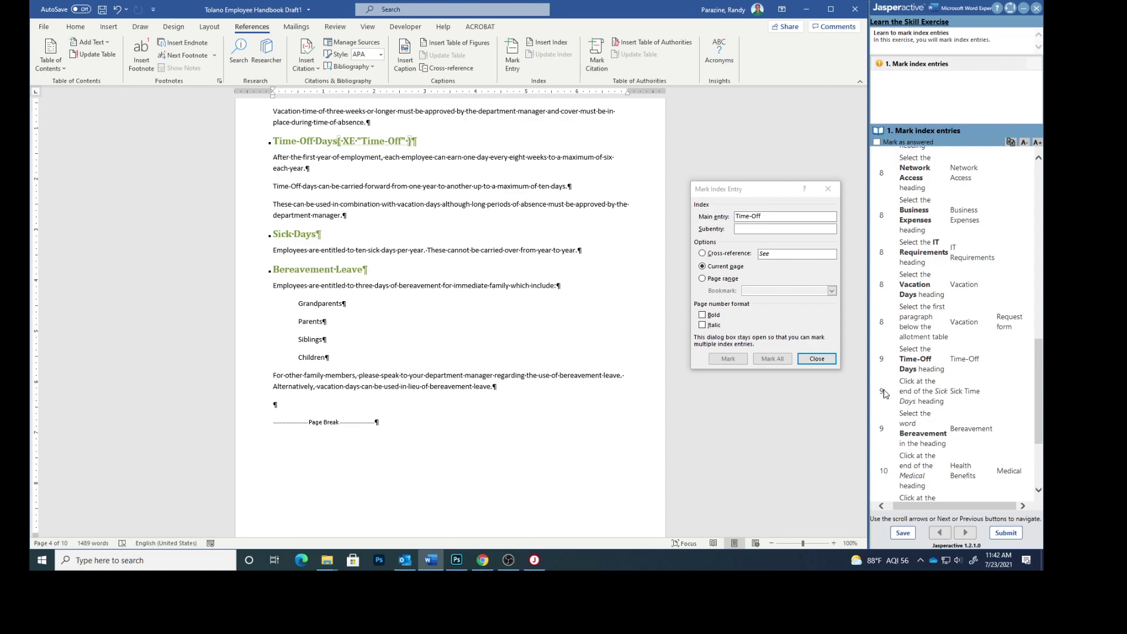
click(726, 189)
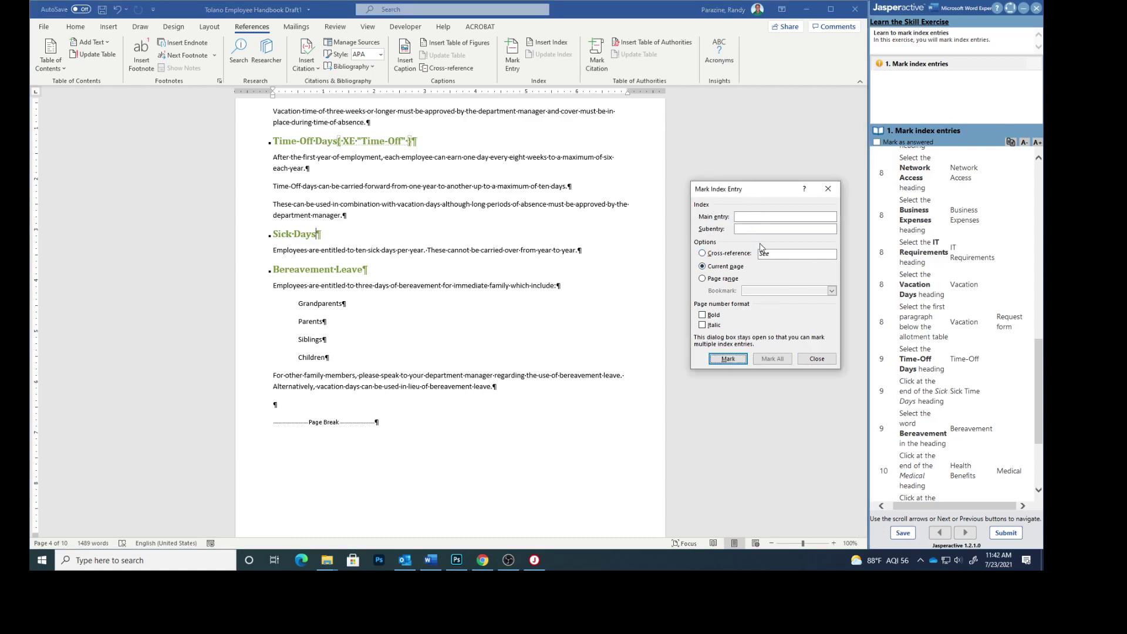
click(745, 217)
text(Sick Time)
click(728, 359)
- Mark the word Bereavement in the Bereavement Leave heading as an index entry with main entry Bereavement
scroll(955, 368, down, 5)
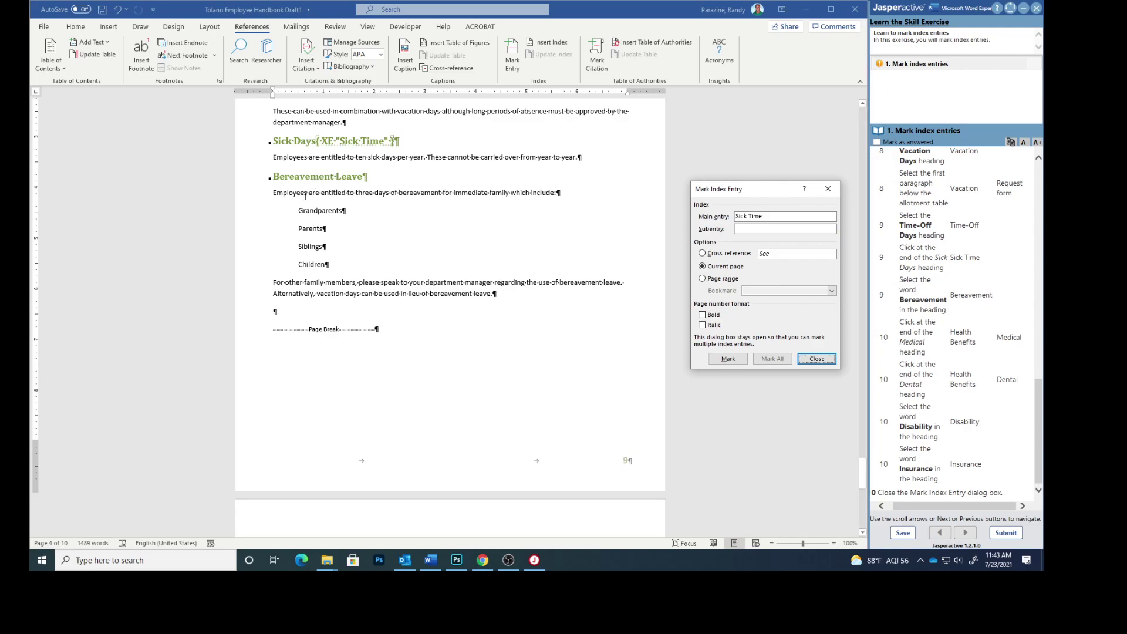
click(331, 176)
mouse_move(327, 178)
mouse_down()
mouse_move(274, 176)
mouse_move(335, 181)
mouse_up()
click(277, 176)
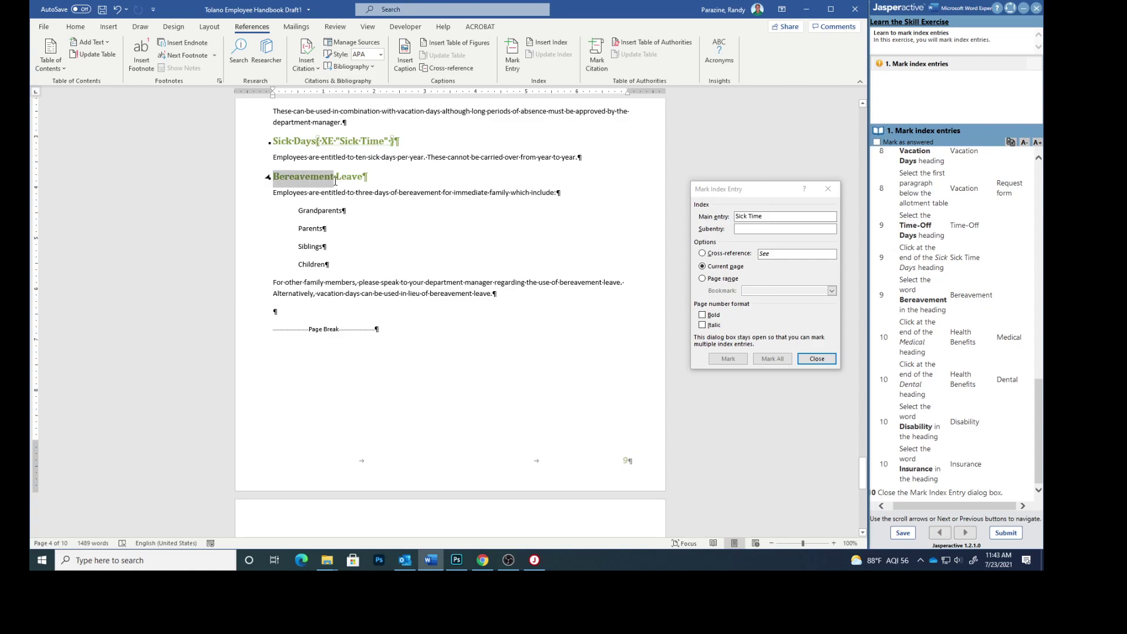
click(742, 192)
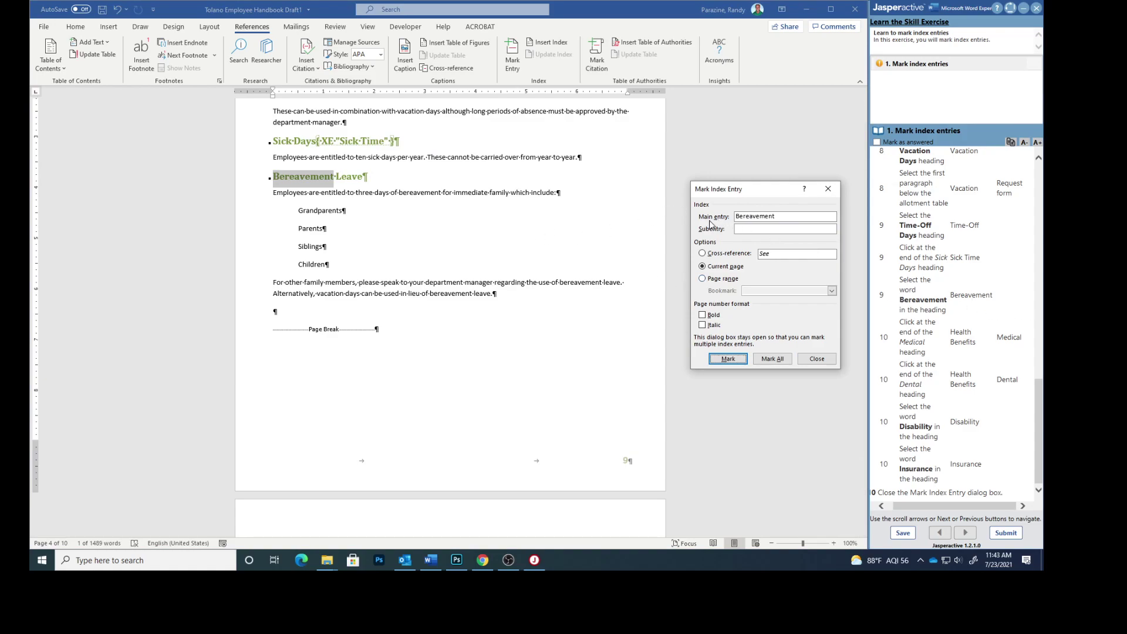
click(730, 361)
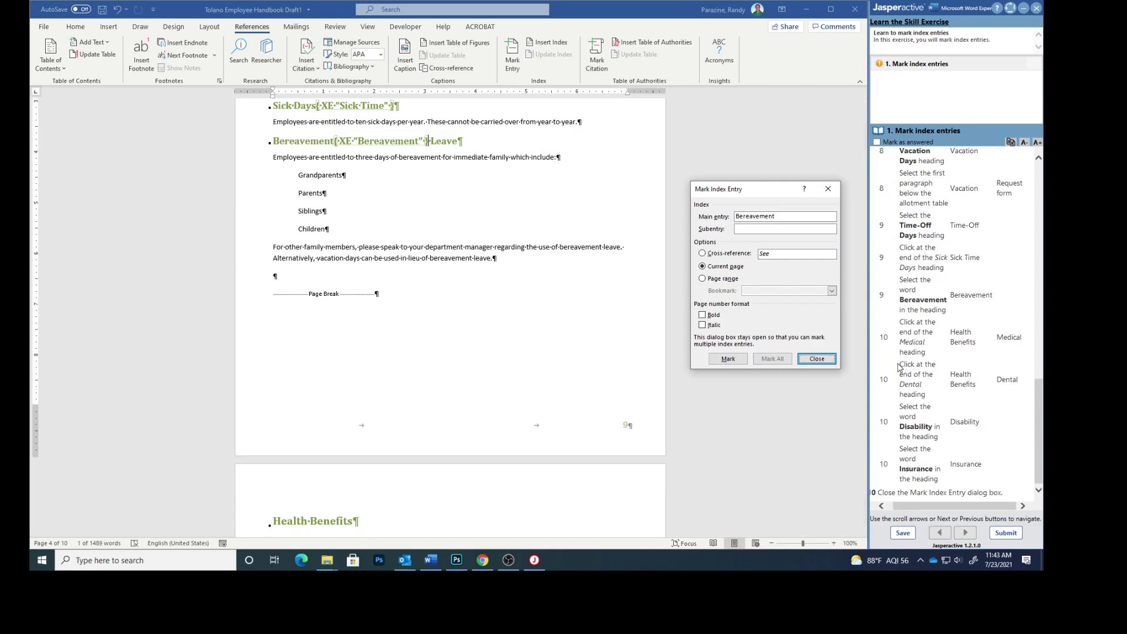
- Mark an index entry at the end of the Medical heading with main entry Health Benefits and subentry Medical
scroll(405, 370, down, 1)
scroll(405, 370, up, 2)
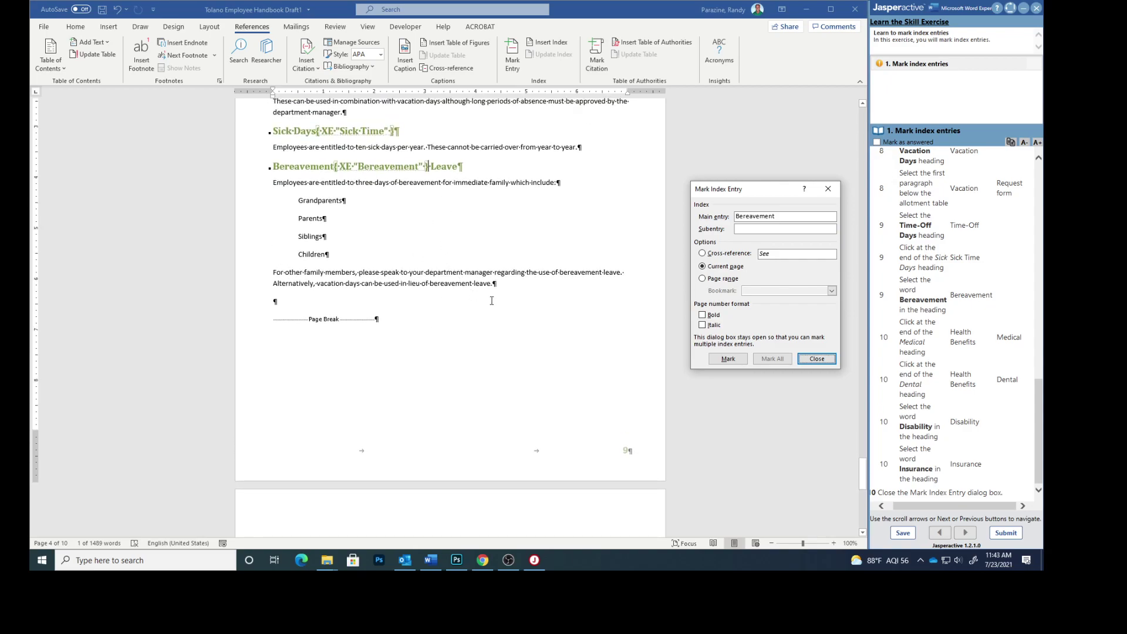
scroll(461, 366, down, 7)
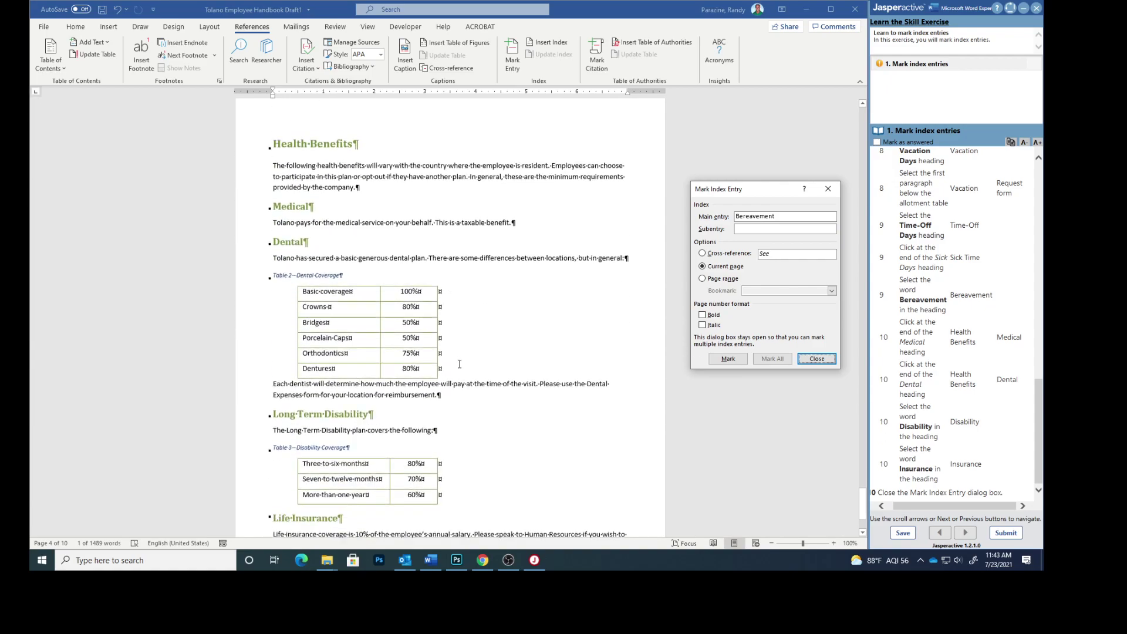
scroll(461, 365, down, 1)
click(318, 175)
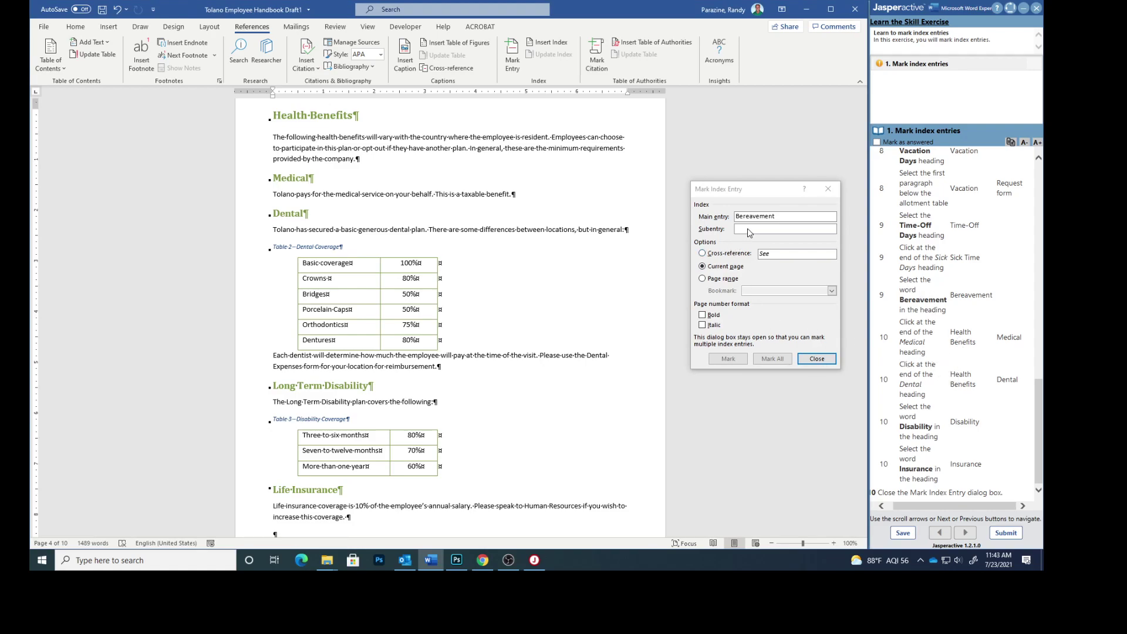
click(738, 189)
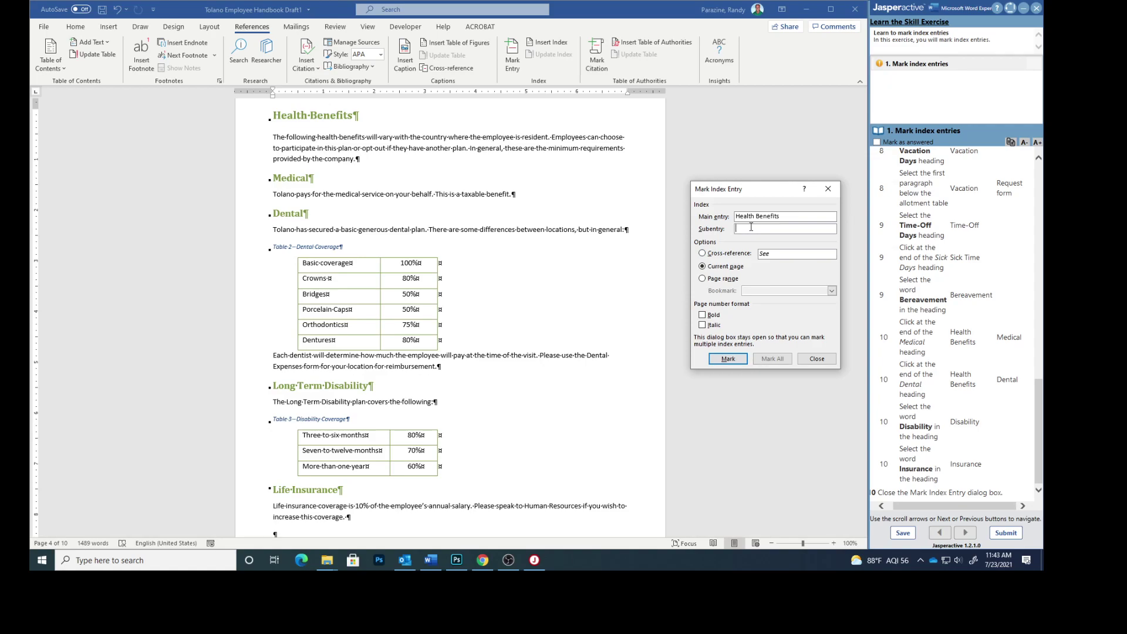
text(Medical)
click(728, 359)
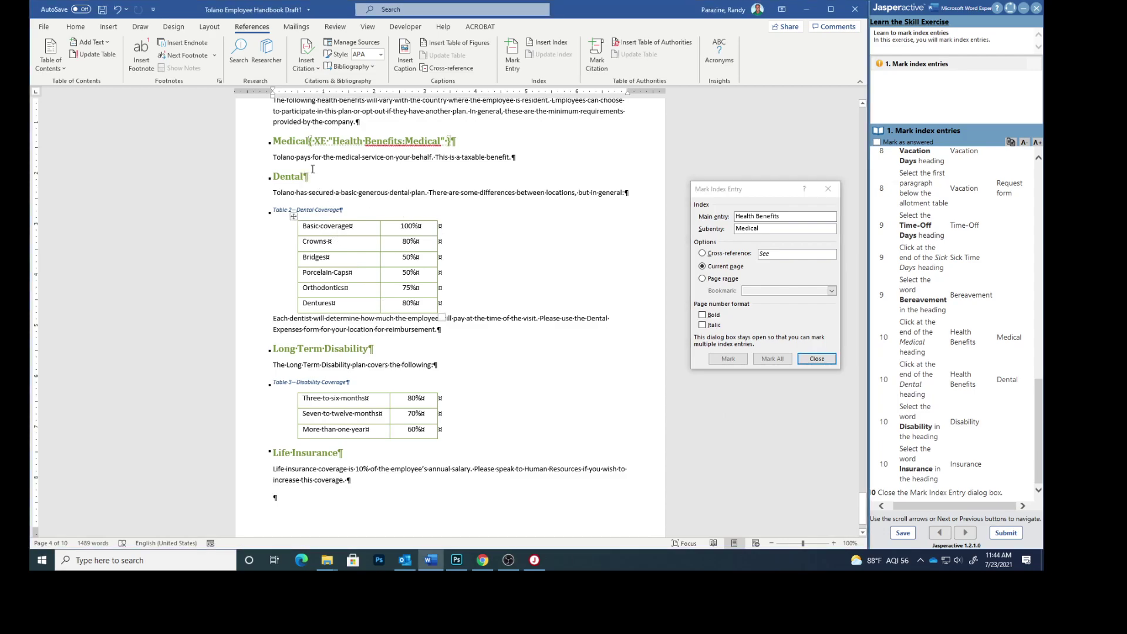
- Mark an index entry at the end of the Dental heading with main entry Health Benefits and subentry Dental
click(305, 172)
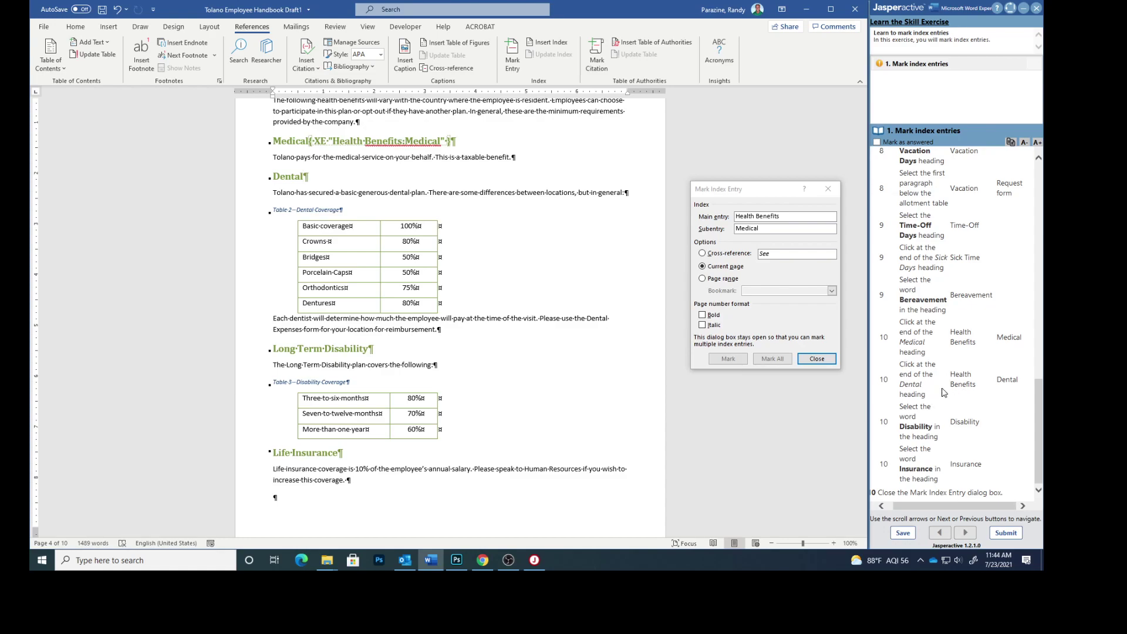
click(748, 216)
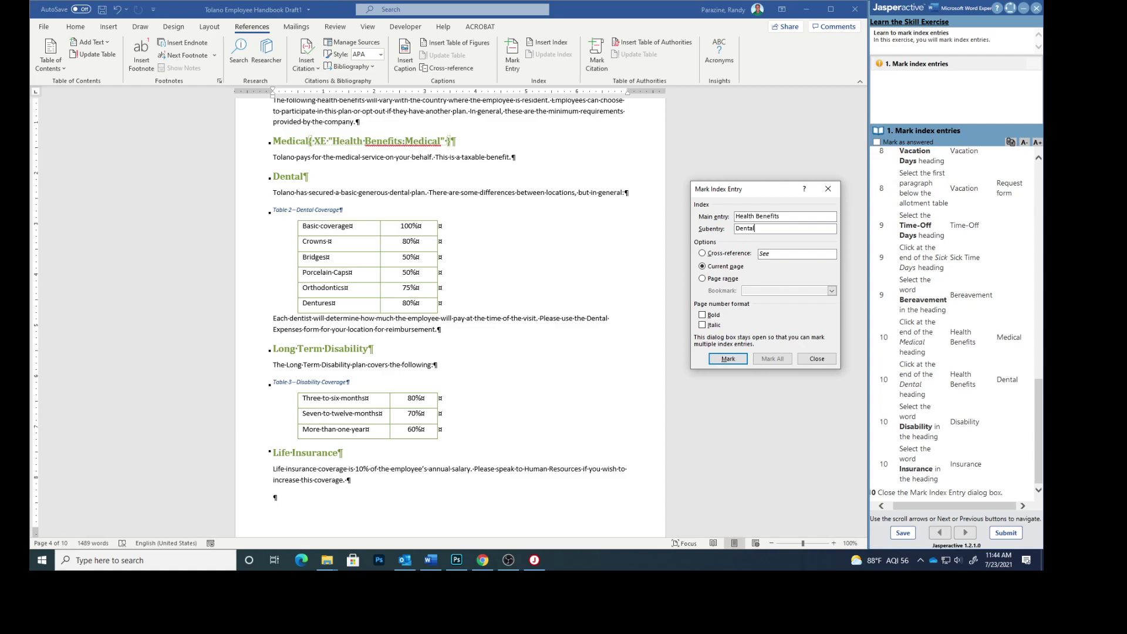
click(727, 359)
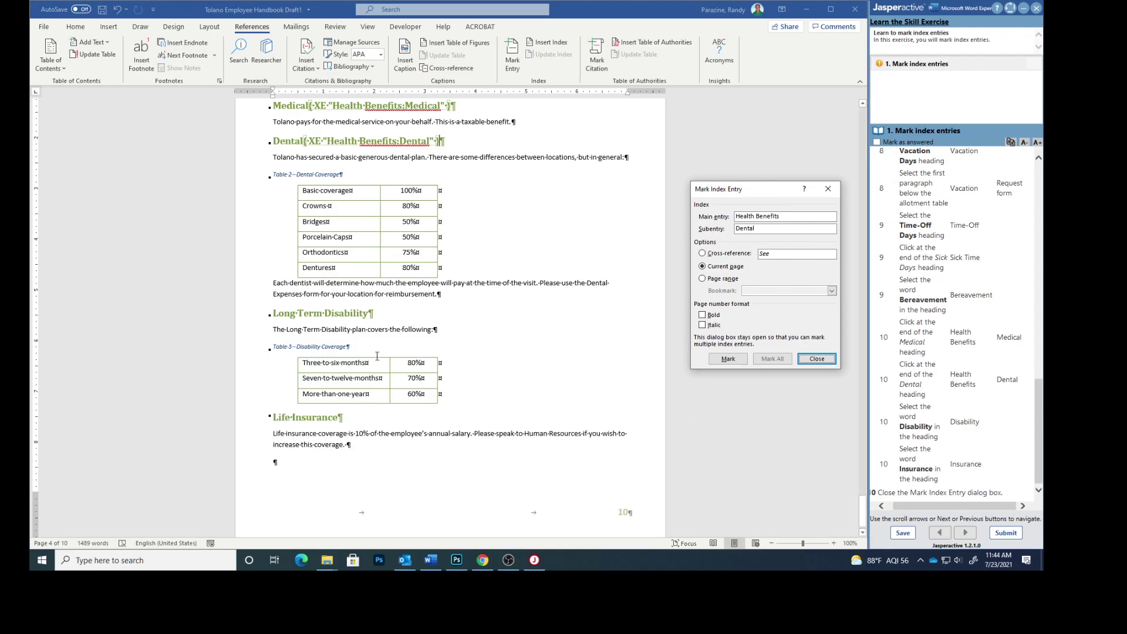
- Mark the word Disability in the Long Term Disability heading as an index entry with main entry Disability
click(351, 313)
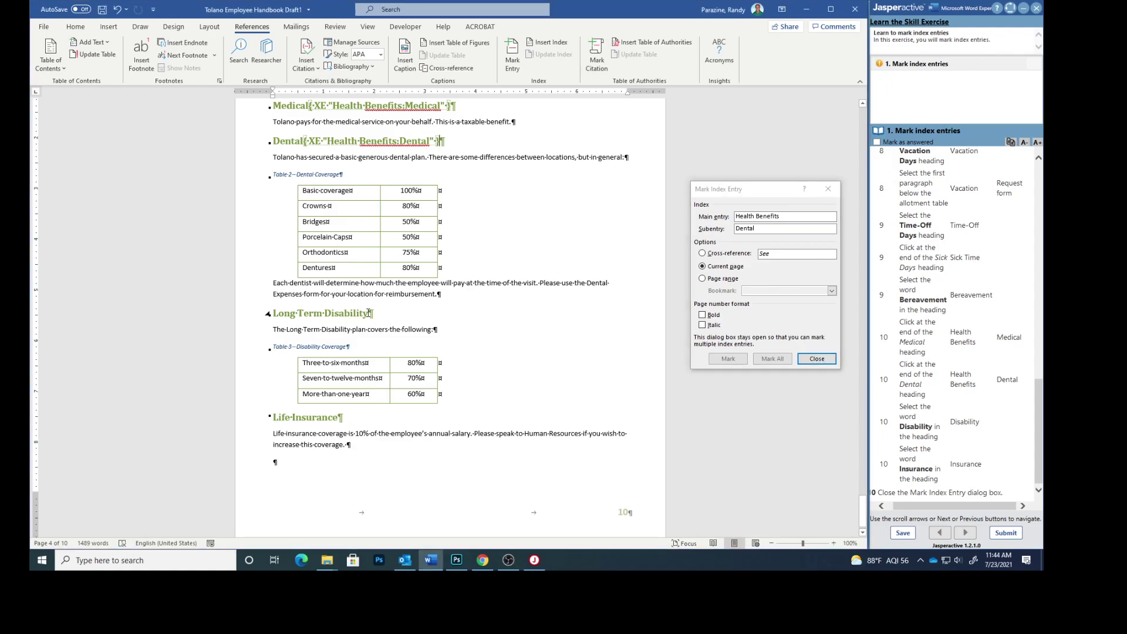
drag(368, 313, 328, 315)
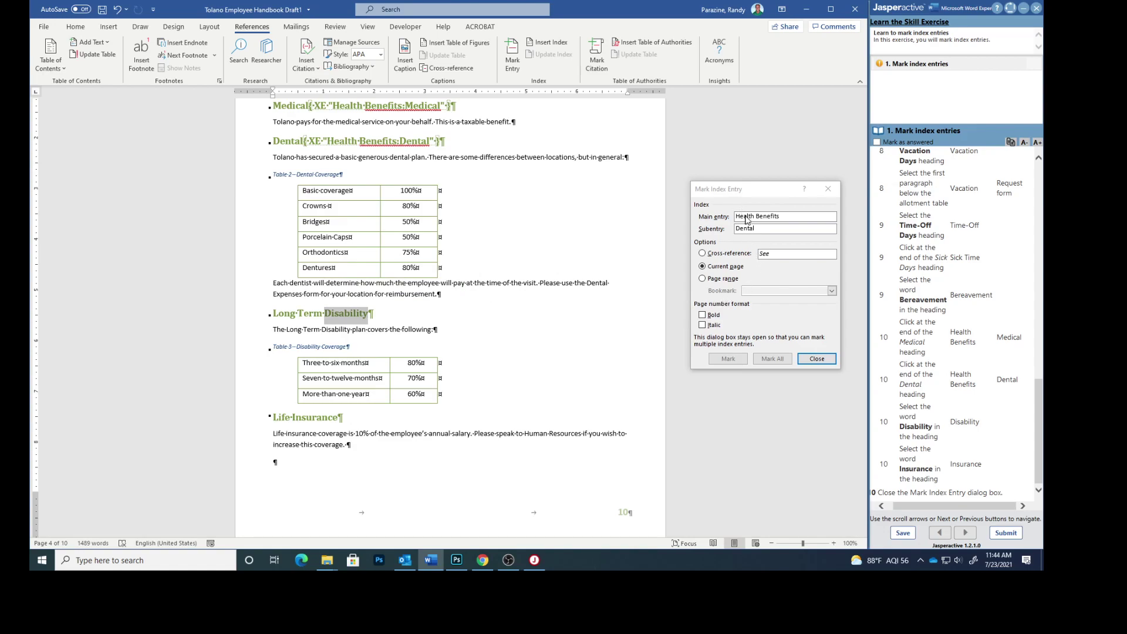
click(741, 190)
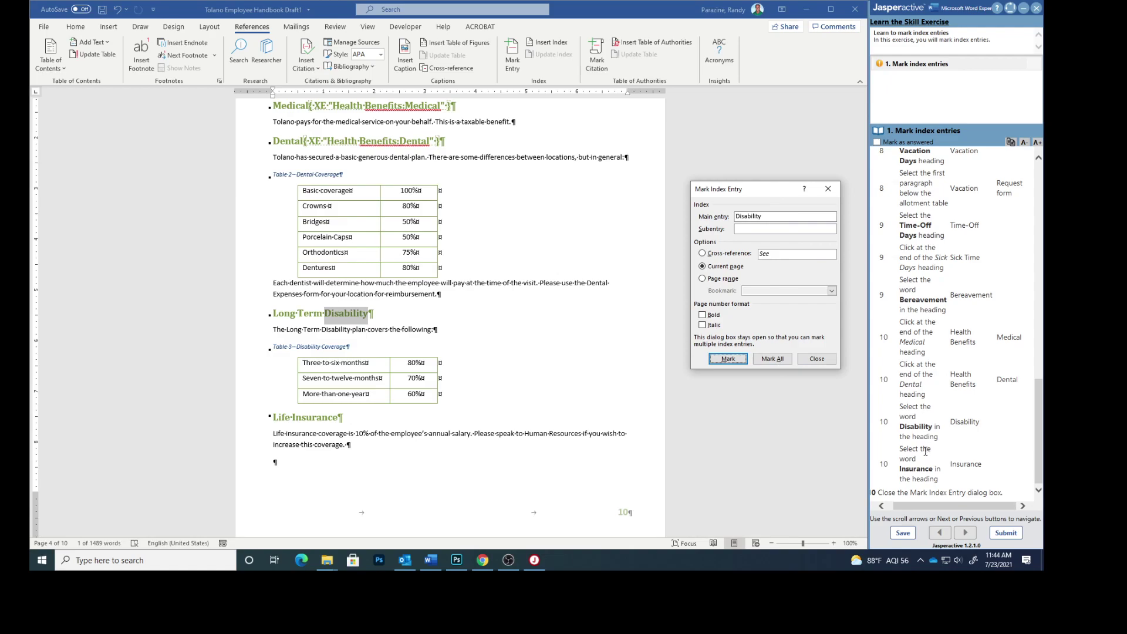
click(728, 359)
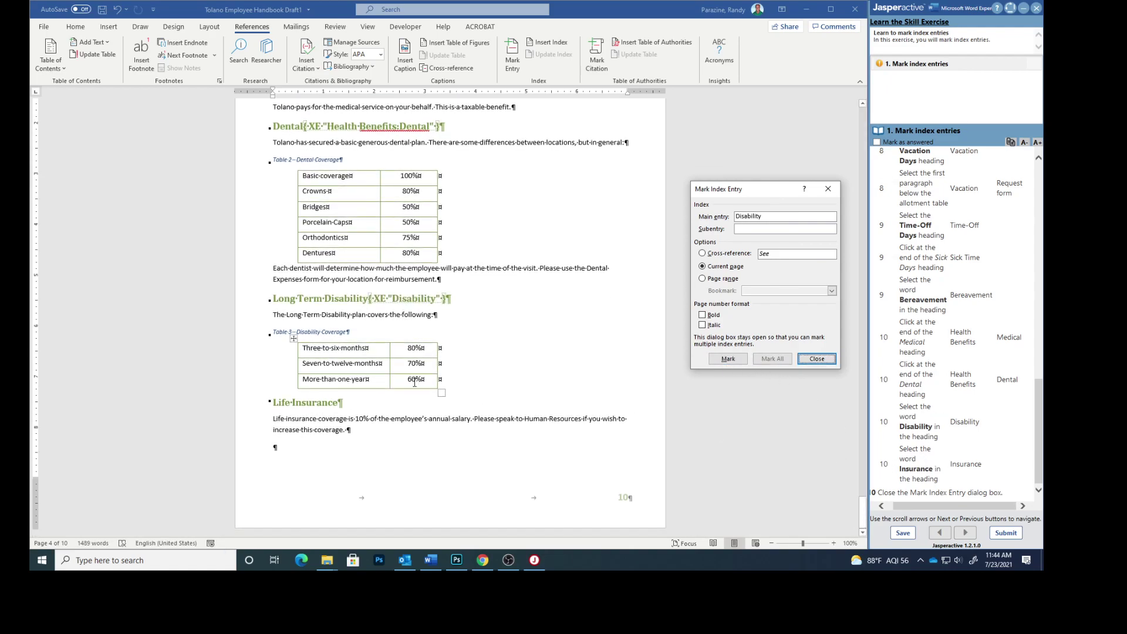
- Mark the word Insurance in the Life Insurance heading as an index entry with main entry Insurance, and finish marking entries
click(335, 402)
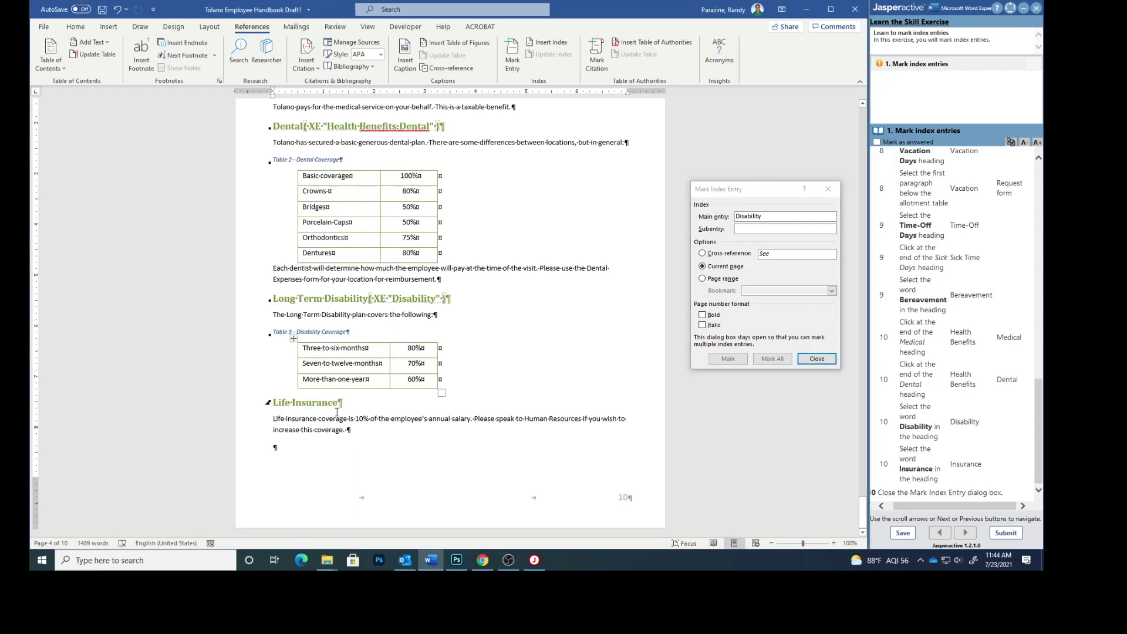
drag(338, 403, 294, 402)
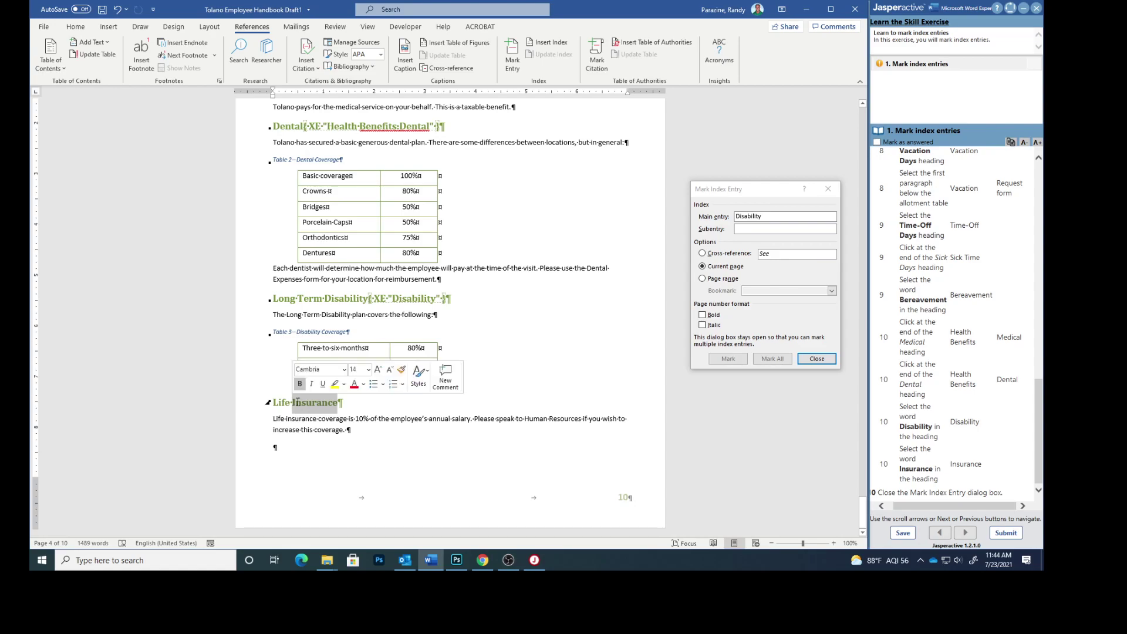
click(731, 199)
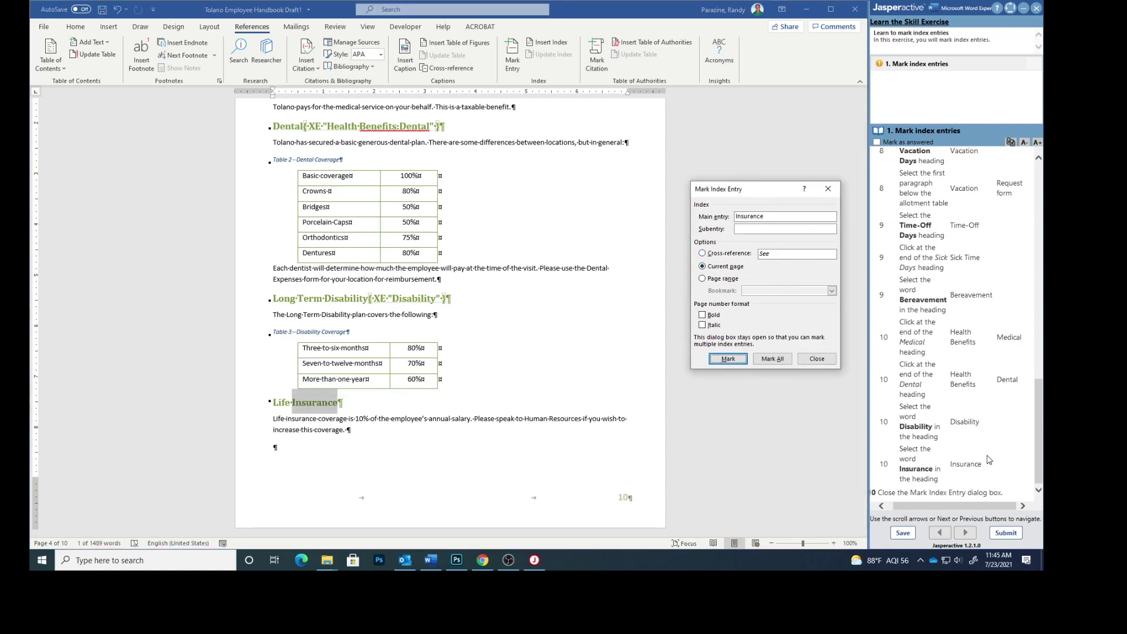
click(726, 359)
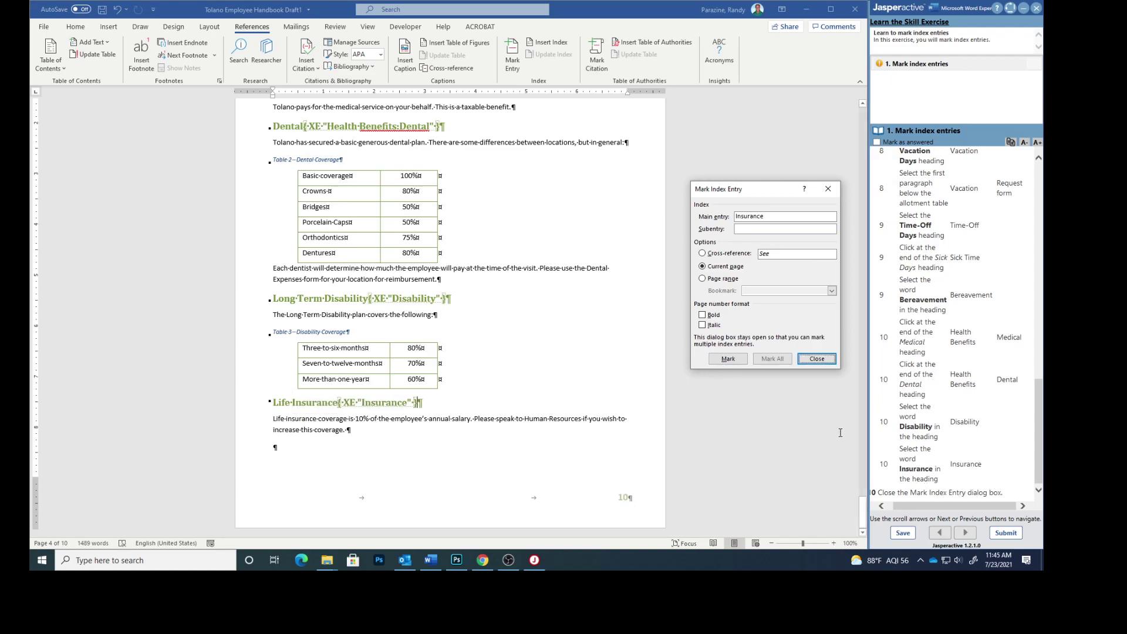
click(815, 359)
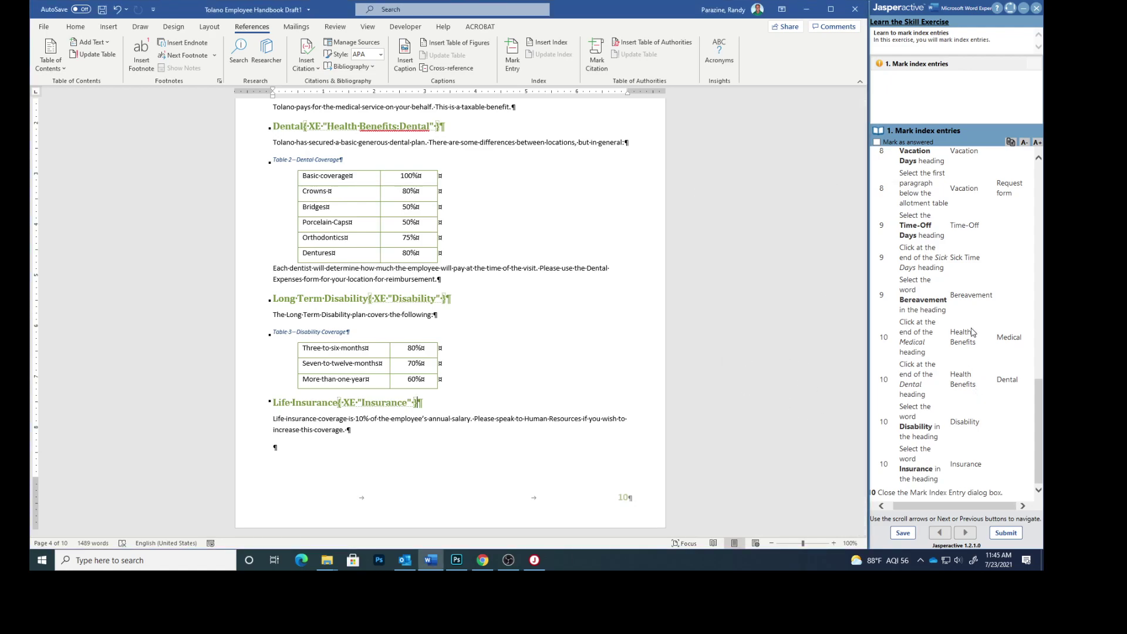
- Mark the Mark index entries task as answered, submit the exercise for scoring and return to Jasperactive
click(878, 142)
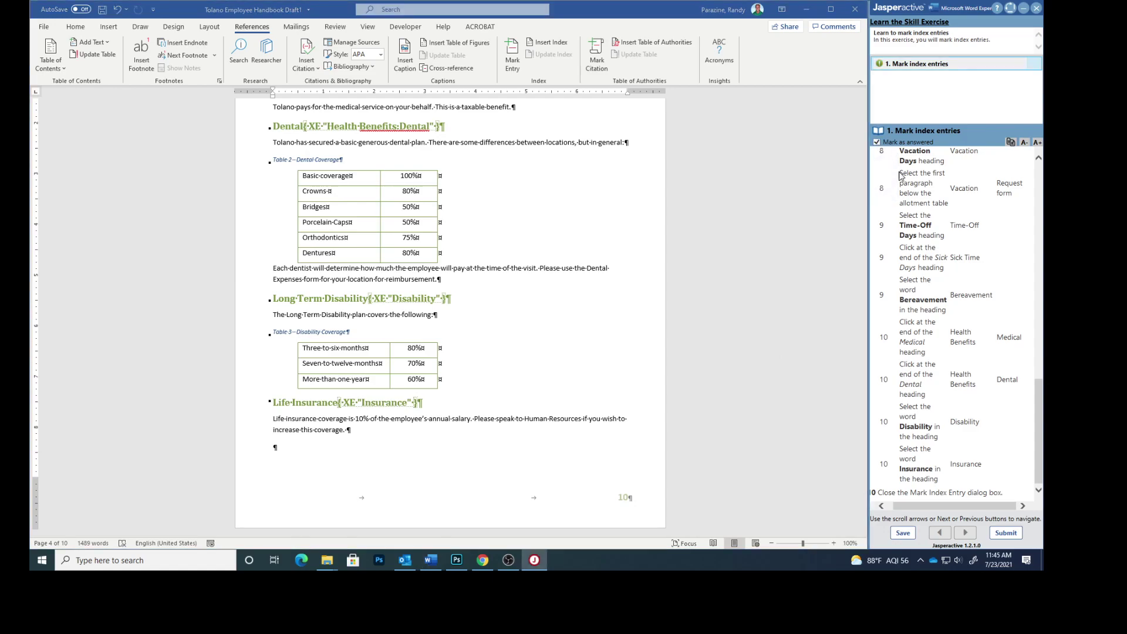
click(1008, 532)
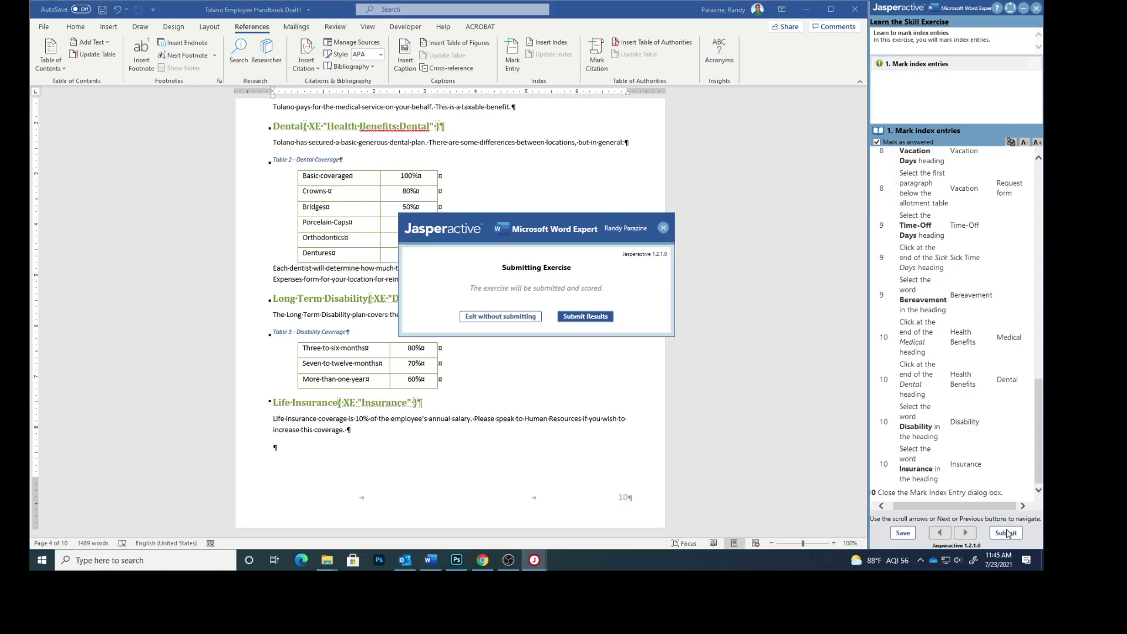
click(573, 318)
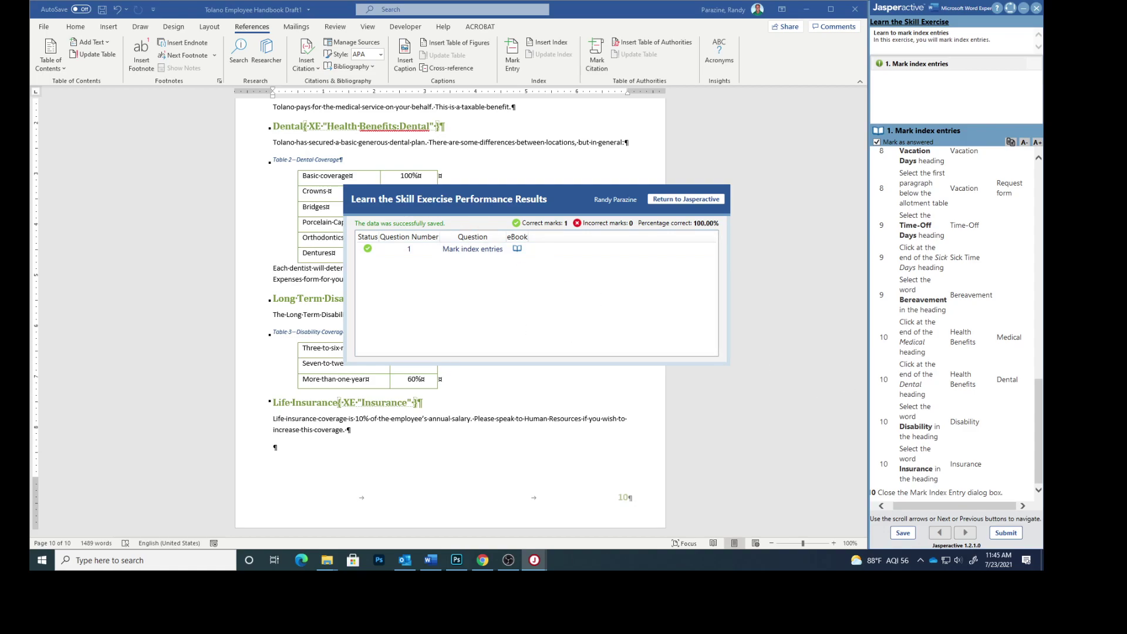
click(668, 201)
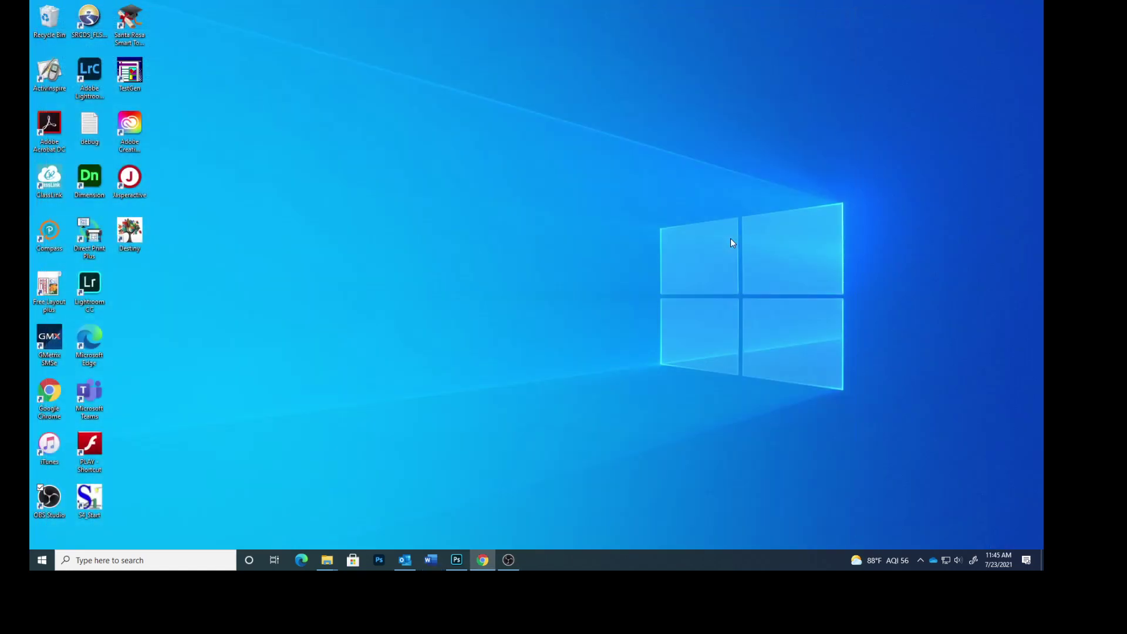